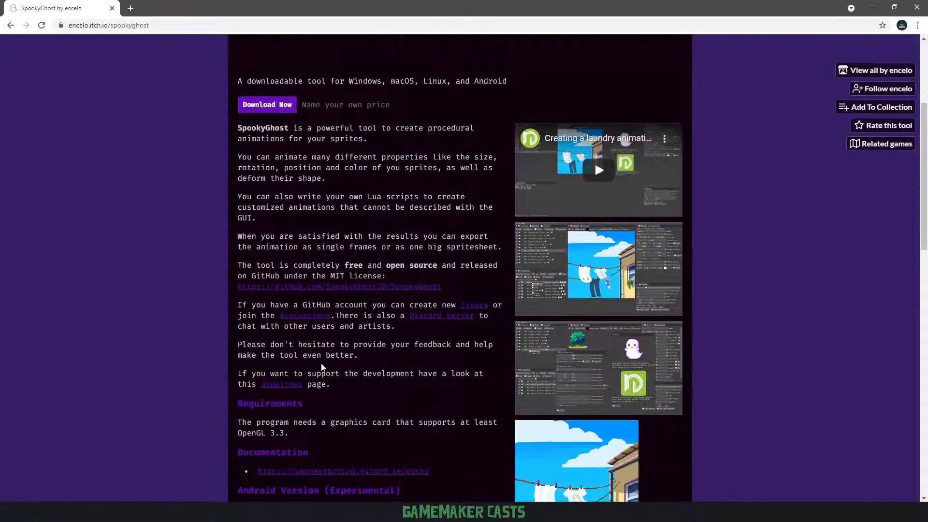
# Step: Dismiss the startup tips, open the bundled laundry.lua project and play its animations
pyautogui.scroll(3, 321, 363)
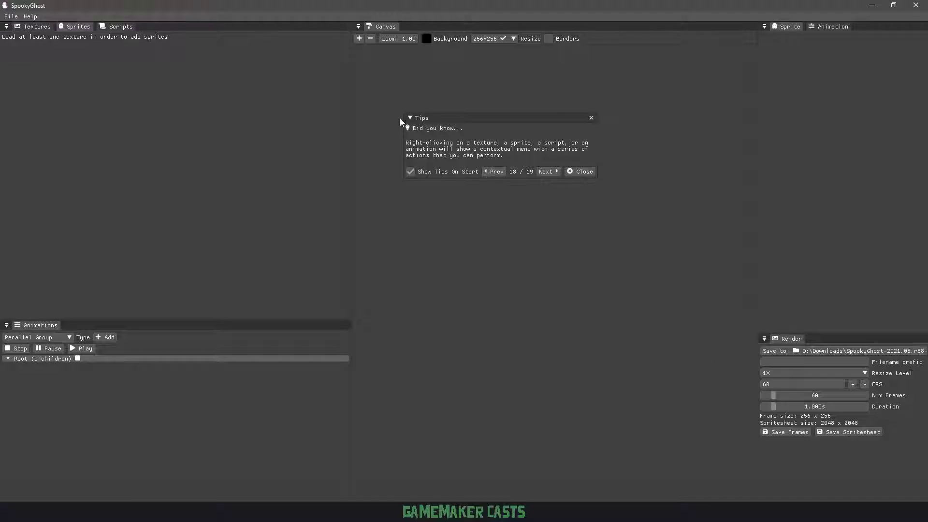
pyautogui.click(580, 172)
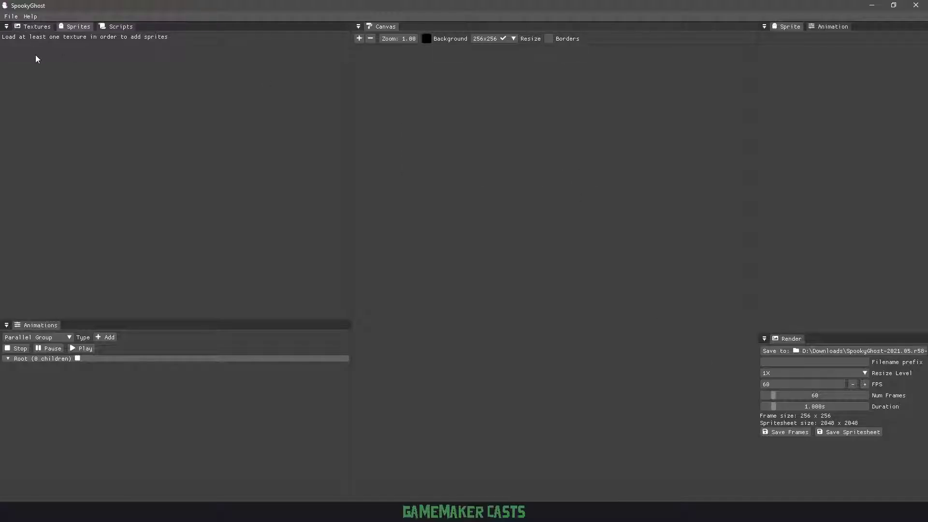
pyautogui.click(10, 16)
pyautogui.moveTo(30, 42)
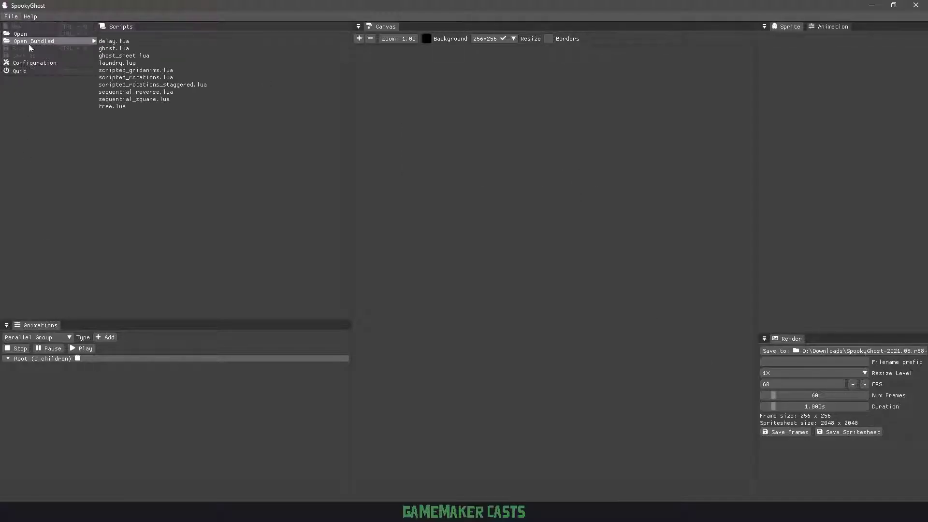
pyautogui.click(161, 63)
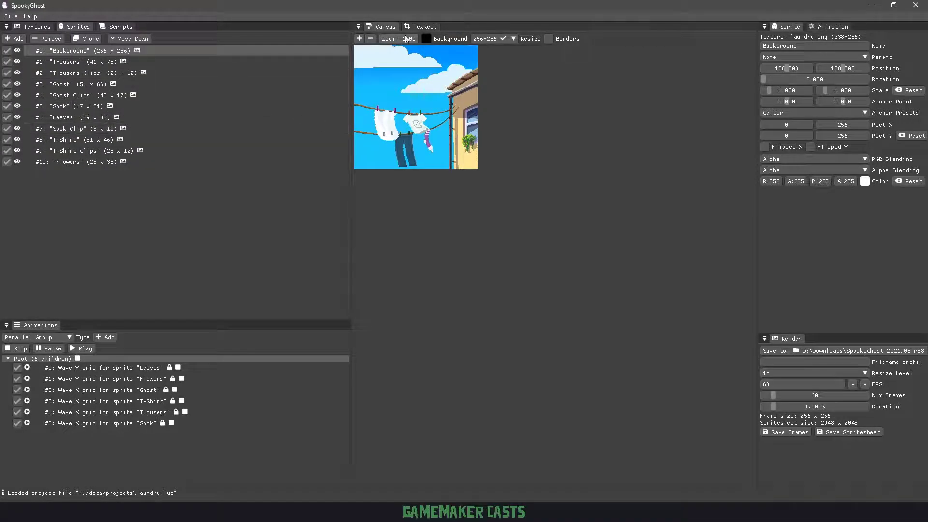
pyautogui.click(80, 349)
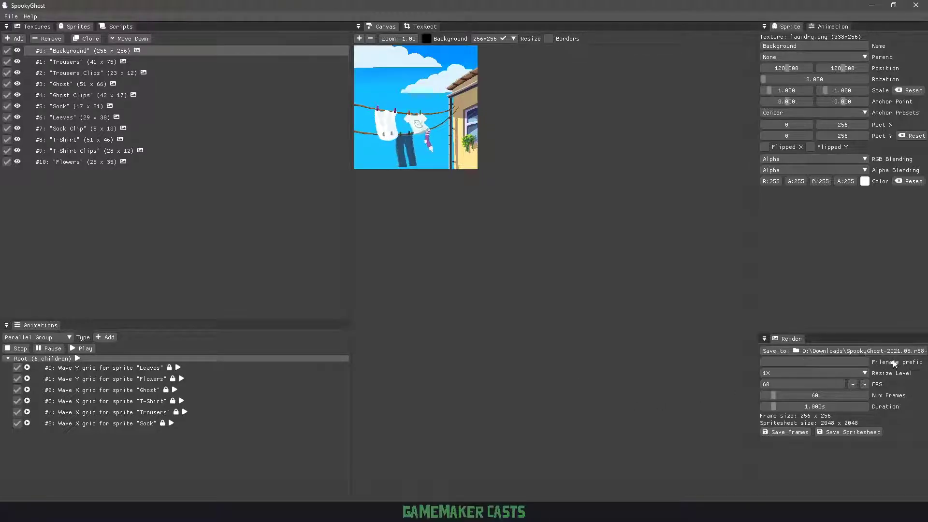
# Step: Set the render filename prefix to laundry and export the animation as a spritesheet
pyautogui.click(857, 362)
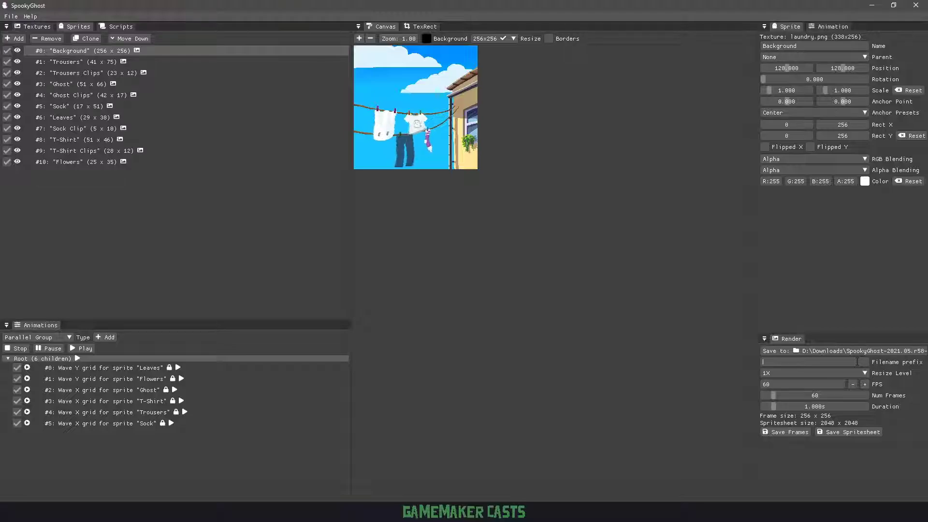
pyautogui.write('laundry')
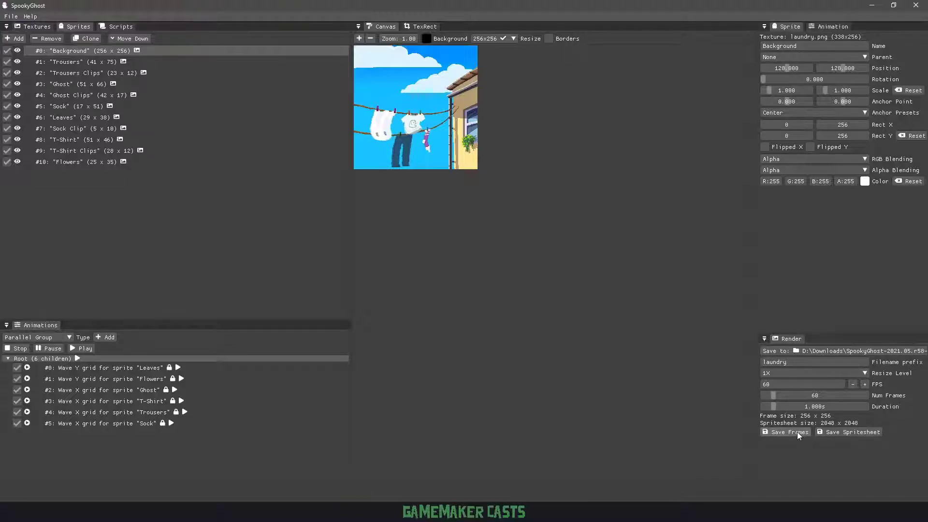
pyautogui.click(842, 431)
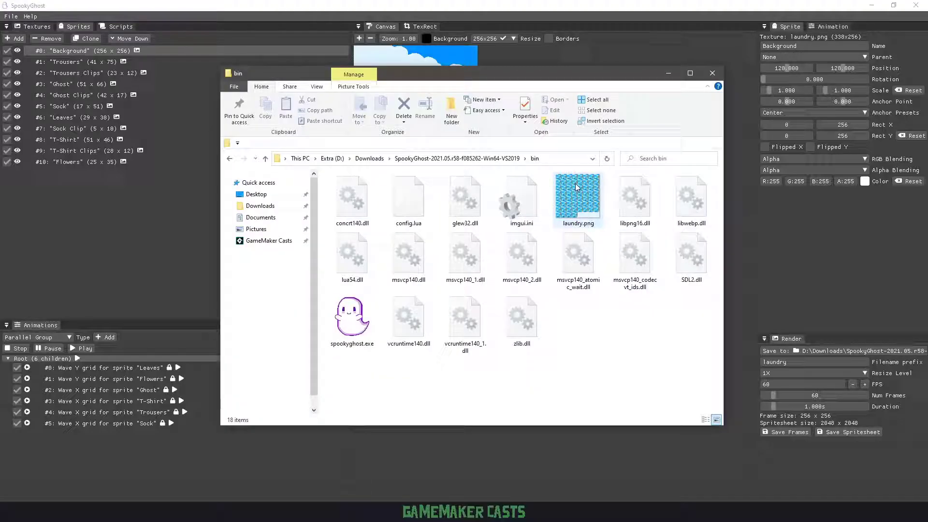
# Step: Open the exported laundry.png from the bin folder to inspect the rendered frames, and close the image viewer
pyautogui.click(599, 208)
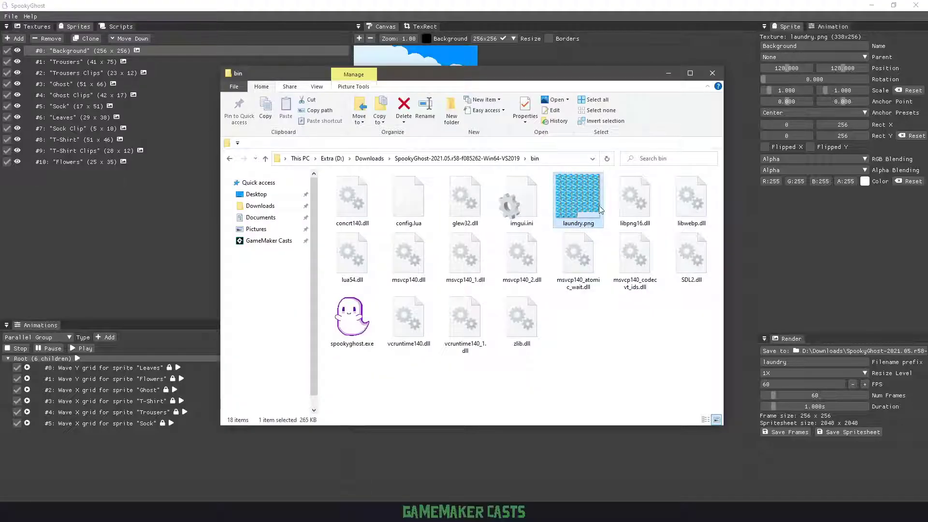
pyautogui.moveTo(585, 202); pyautogui.dragTo(238, 184)
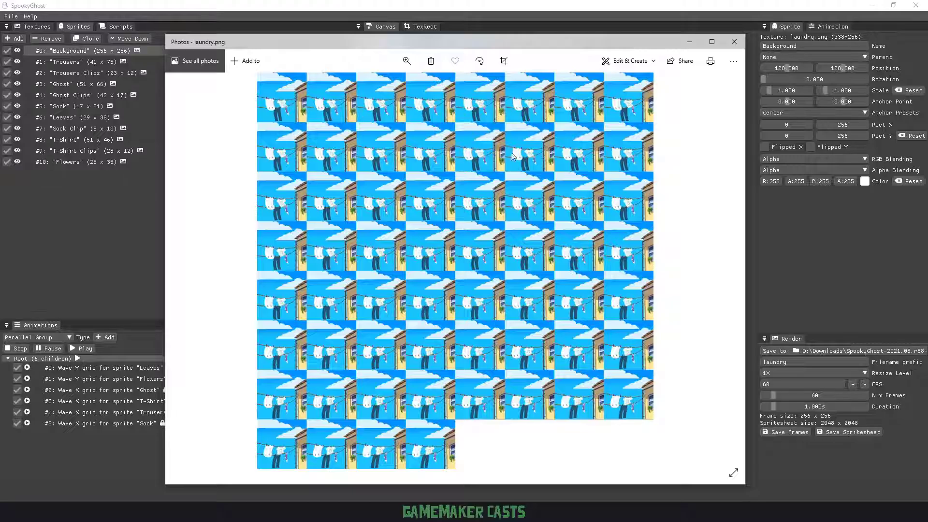
pyautogui.click(734, 42)
pyautogui.click(214, 46)
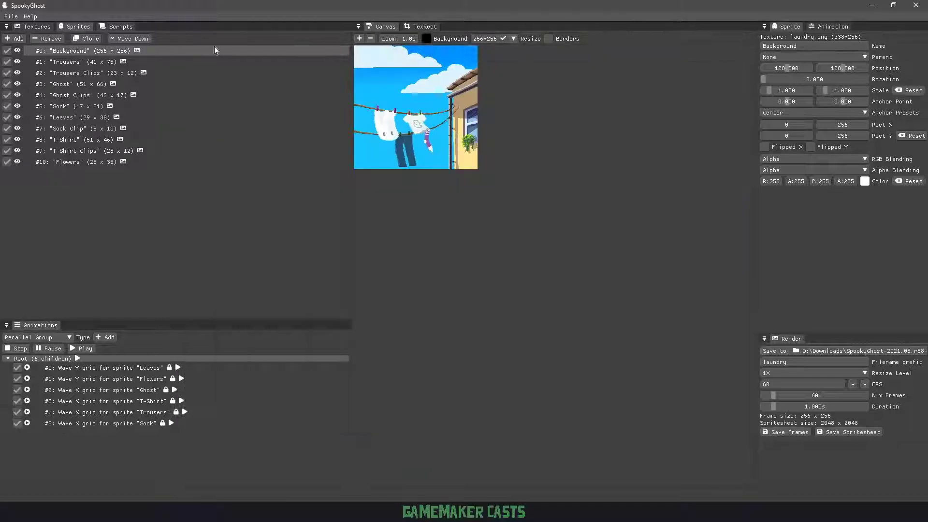
# Step: Start a new project and load icon96.png from the data folder as a texture
pyautogui.click(11, 16)
pyautogui.click(16, 27)
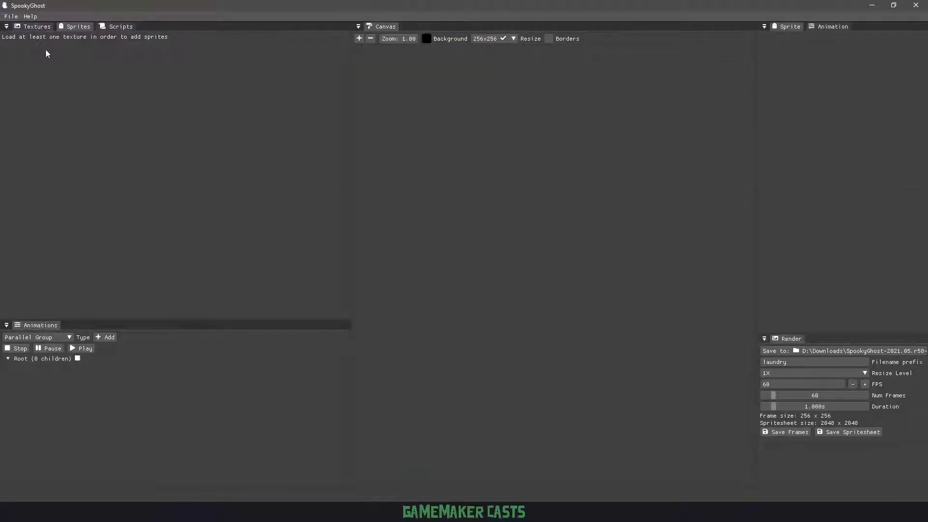
pyautogui.click(27, 28)
pyautogui.click(19, 39)
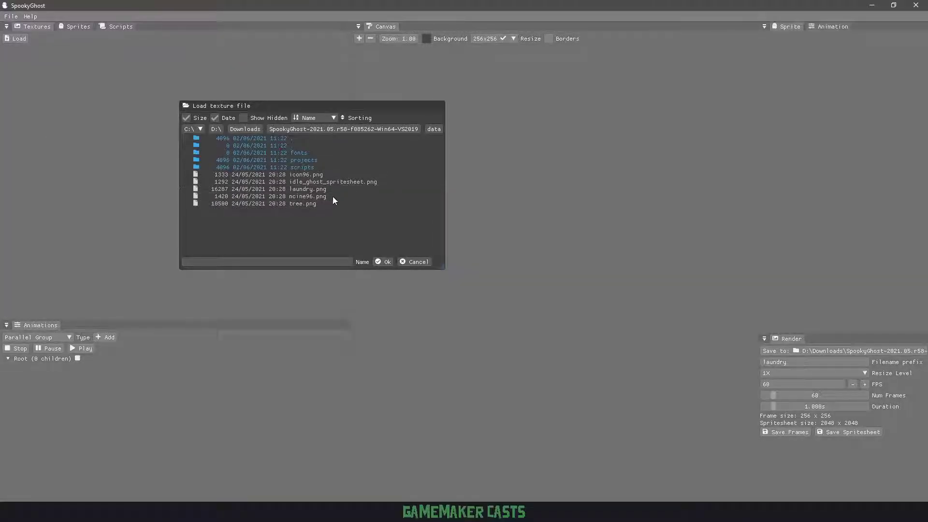
pyautogui.click(309, 175)
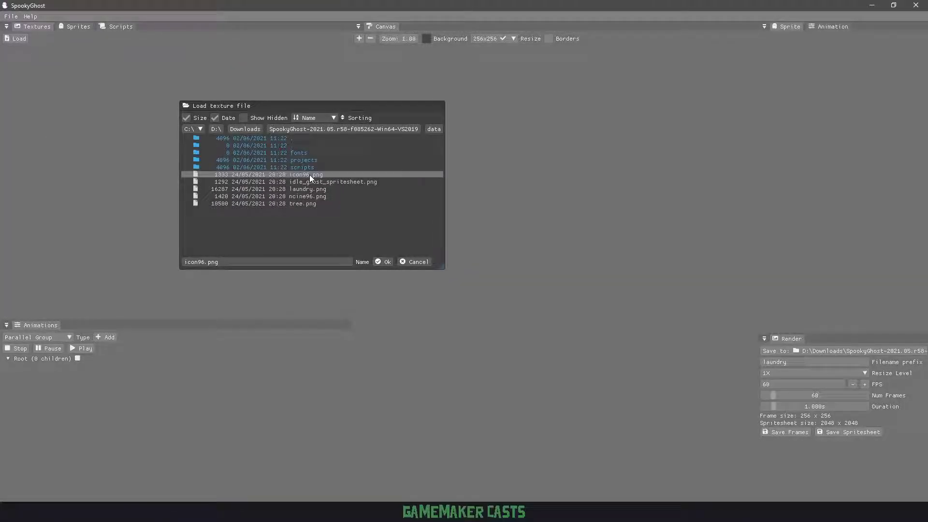
pyautogui.click(383, 261)
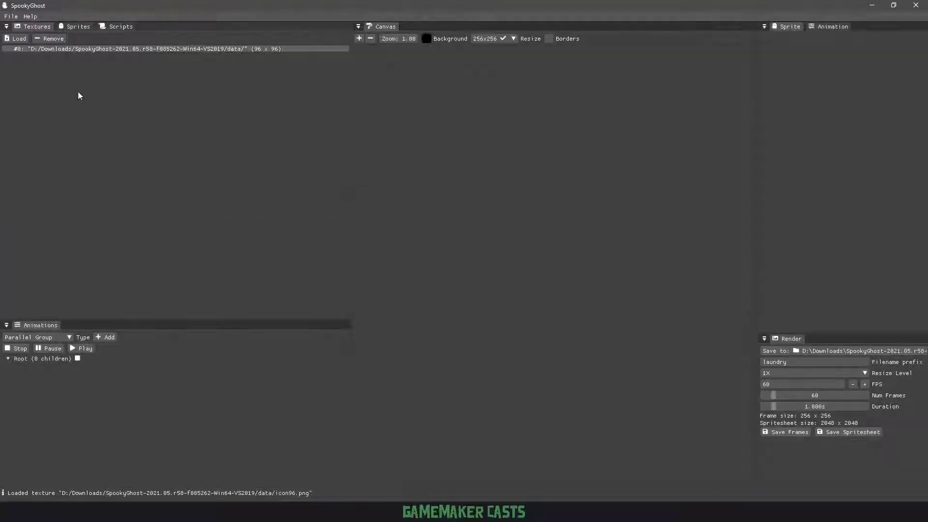
# Step: Add a sprite that uses the loaded ghost texture
pyautogui.click(75, 26)
pyautogui.click(18, 40)
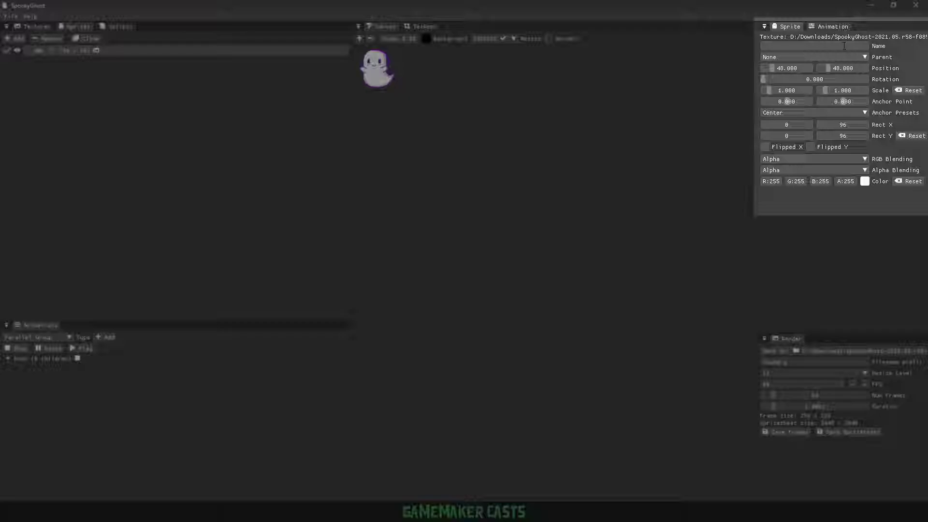
pyautogui.click(828, 46)
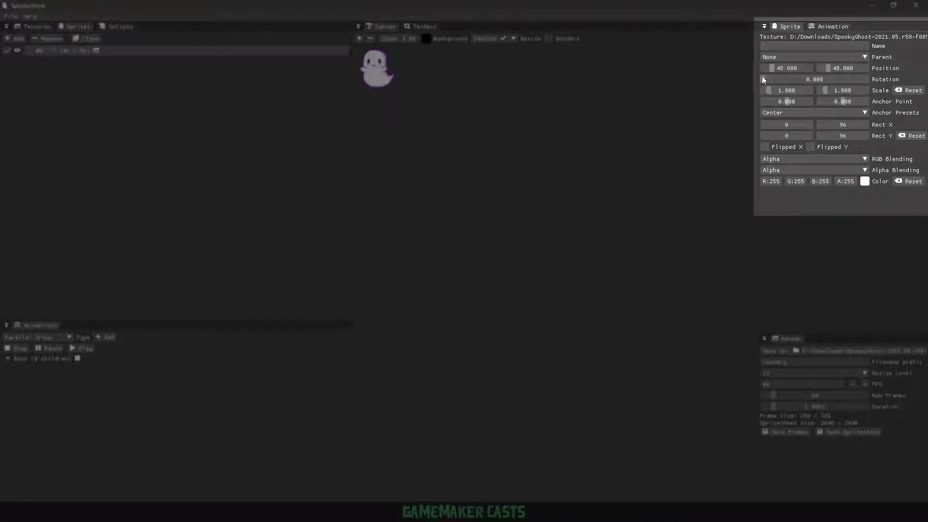
# Step: Try rotating the ghost sprite with the Center and Top Left anchor presets, and restore the Center anchor
pyautogui.moveTo(761, 78)
pyautogui.mouseDown()
pyautogui.moveTo(822, 80)
pyautogui.moveTo(773, 80)
pyautogui.mouseUp()
pyautogui.click(779, 114)
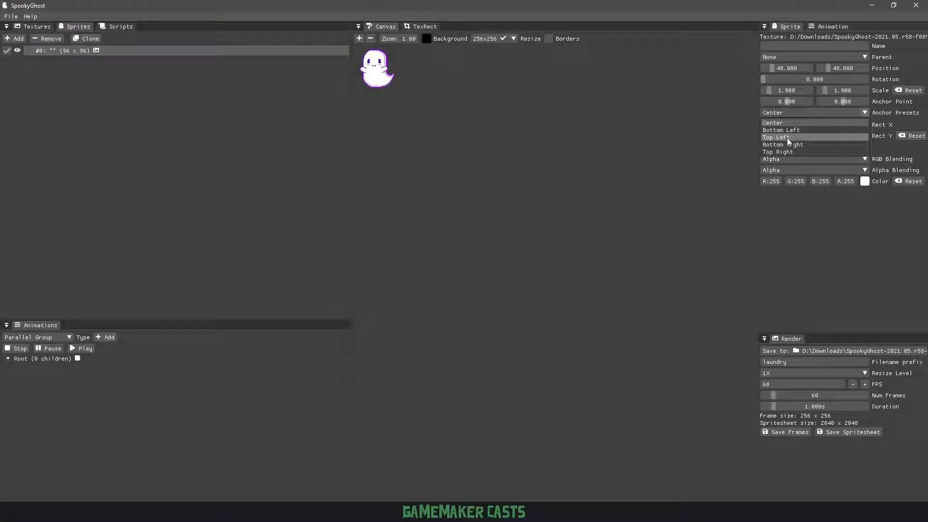
pyautogui.click(787, 138)
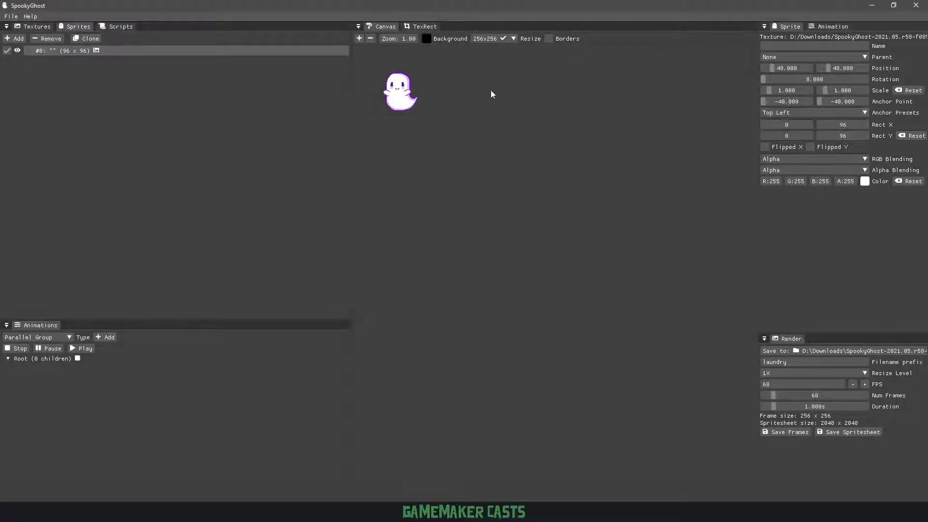
pyautogui.moveTo(764, 79); pyautogui.dragTo(743, 96)
pyautogui.click(791, 113)
pyautogui.click(790, 124)
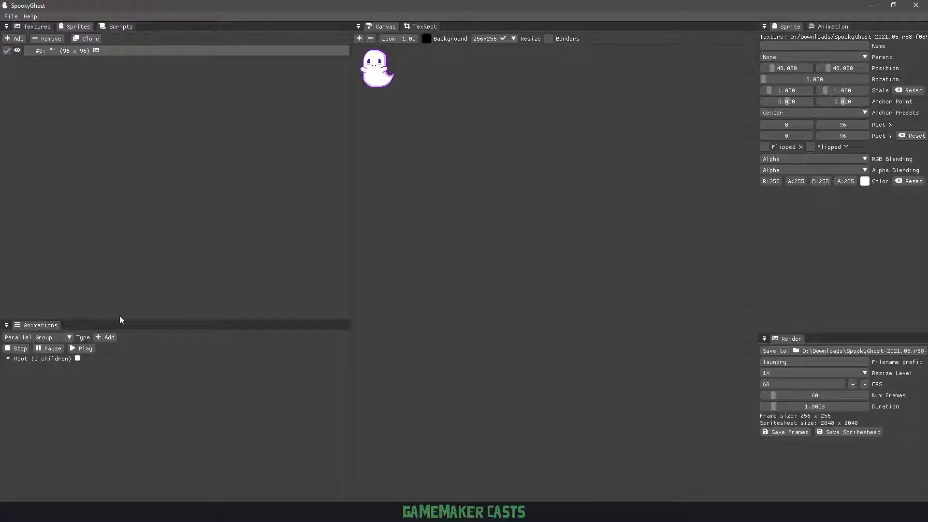
pyautogui.click(118, 26)
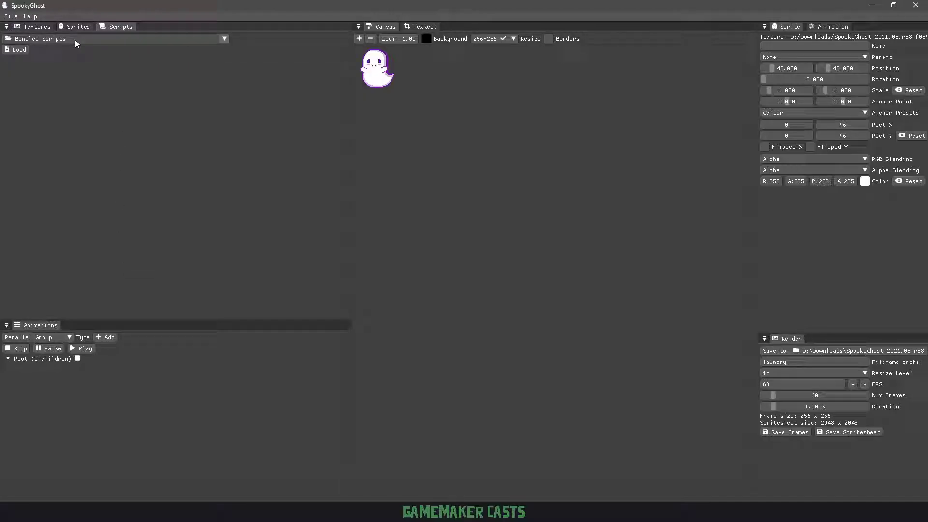
pyautogui.click(44, 41)
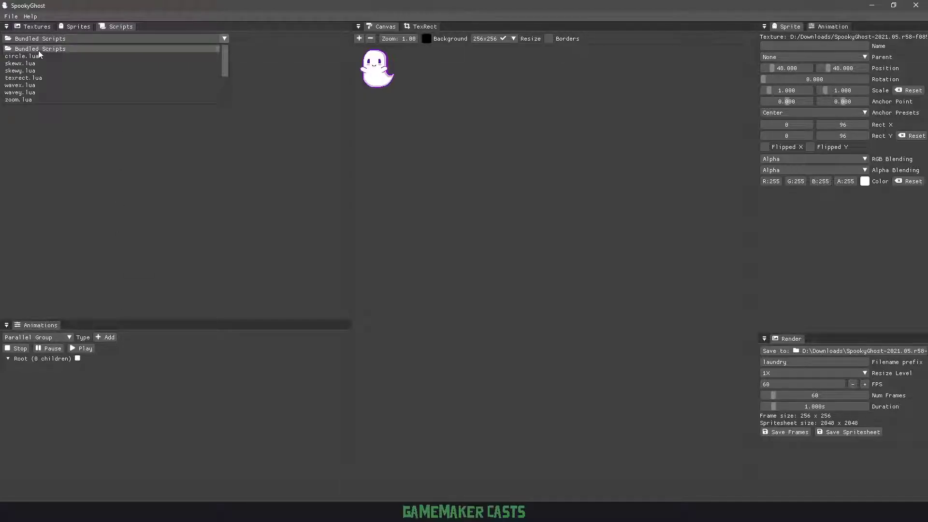
pyautogui.click(98, 204)
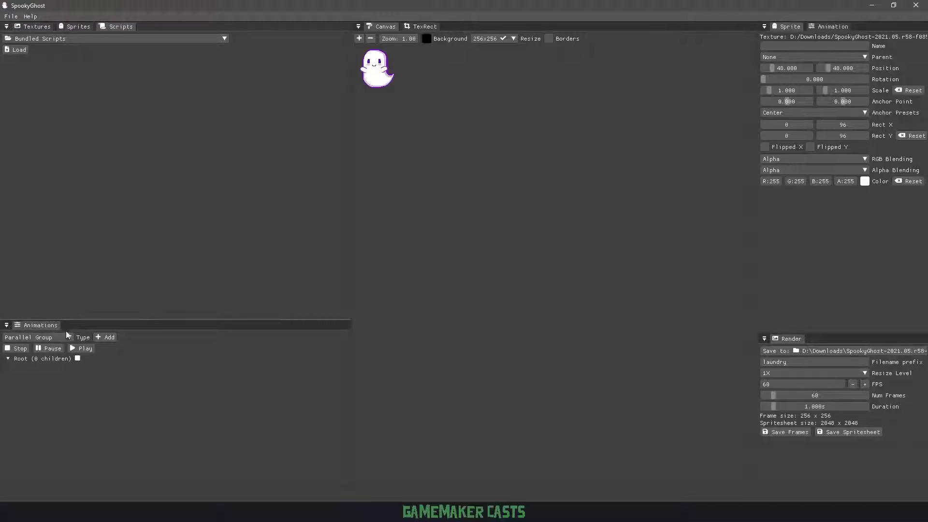
# Step: Add a Property animation for the ghost sprite and make it animate Scale X
pyautogui.click(35, 339)
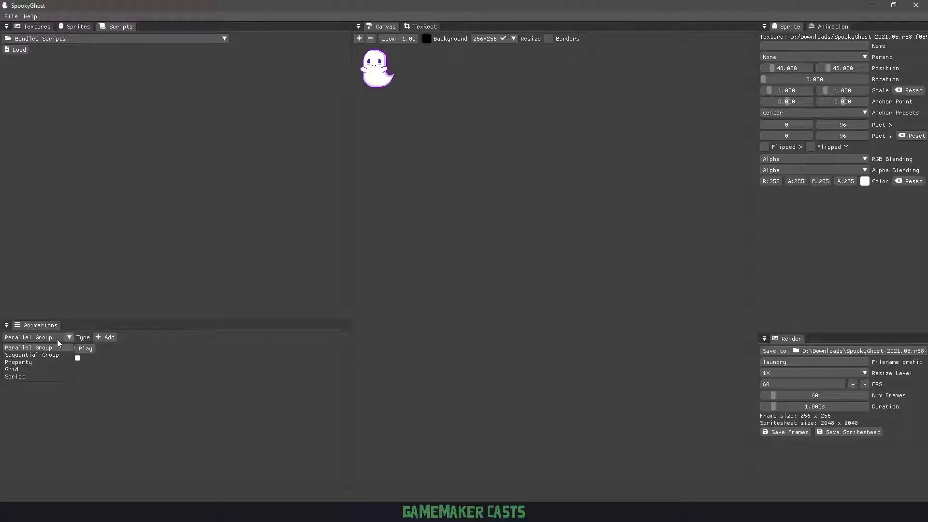
pyautogui.click(25, 363)
pyautogui.click(73, 26)
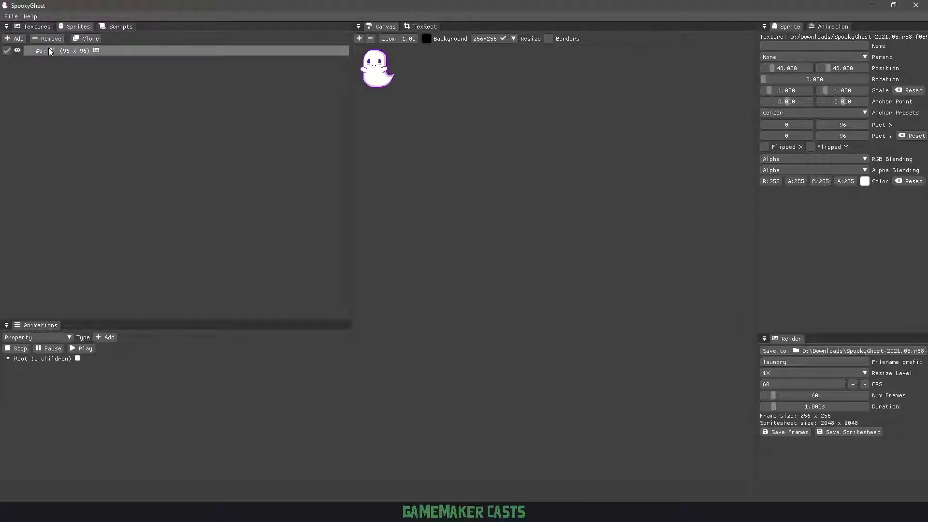
pyautogui.click(108, 338)
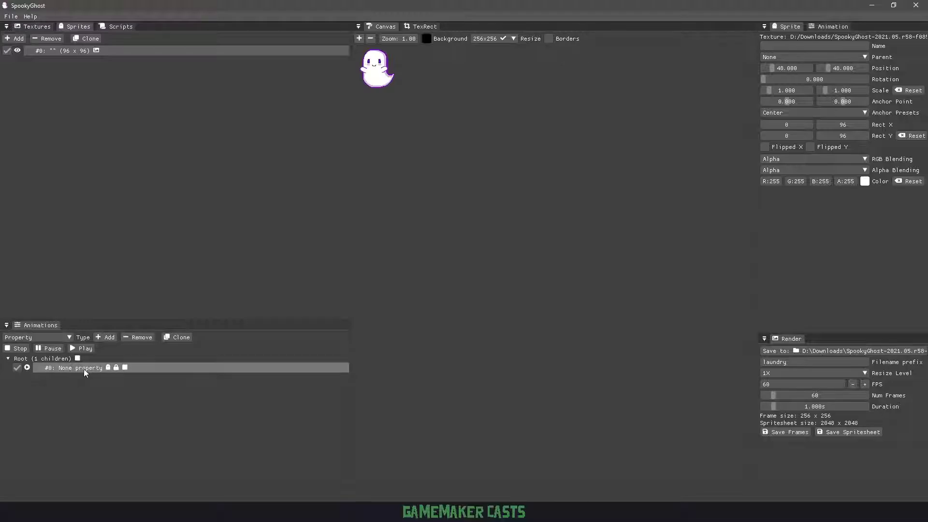
pyautogui.click(823, 24)
pyautogui.click(866, 62)
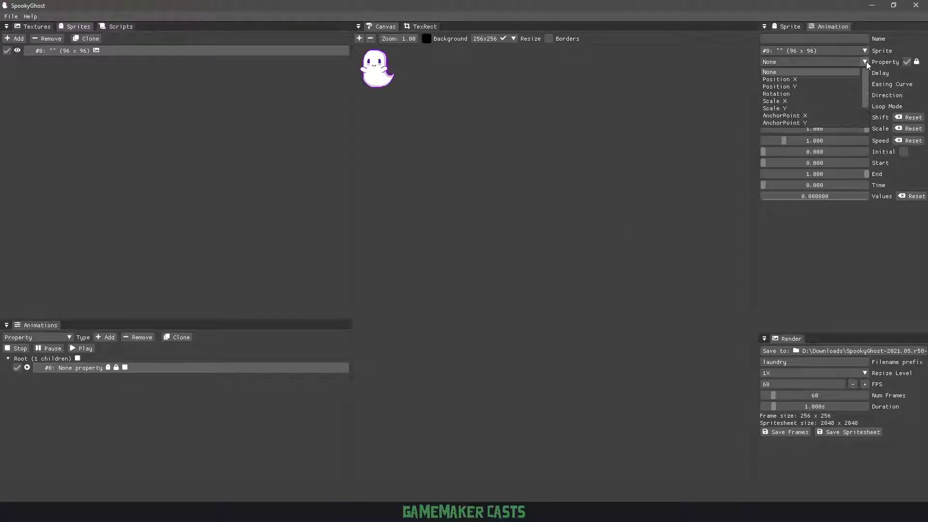
pyautogui.click(790, 100)
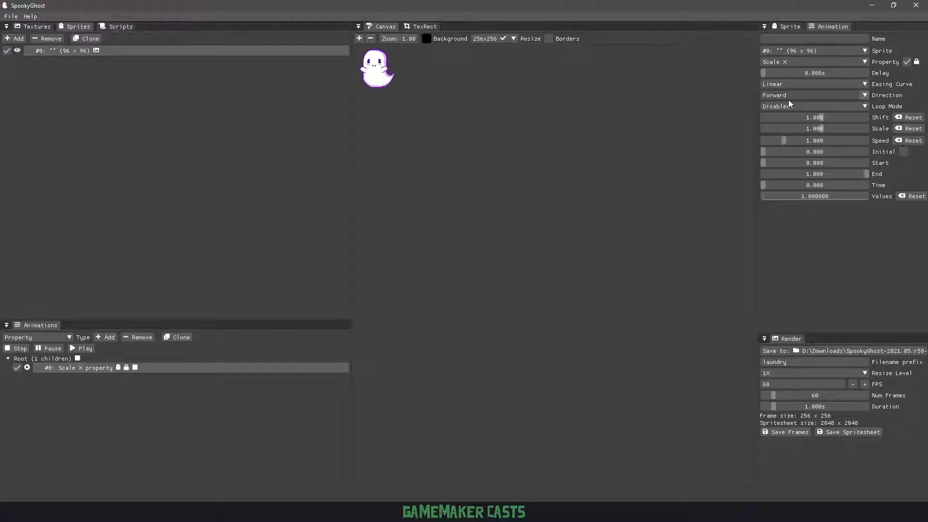
# Step: Set the Scale X animation's loop mode to Ping Pong and play it
pyautogui.click(813, 105)
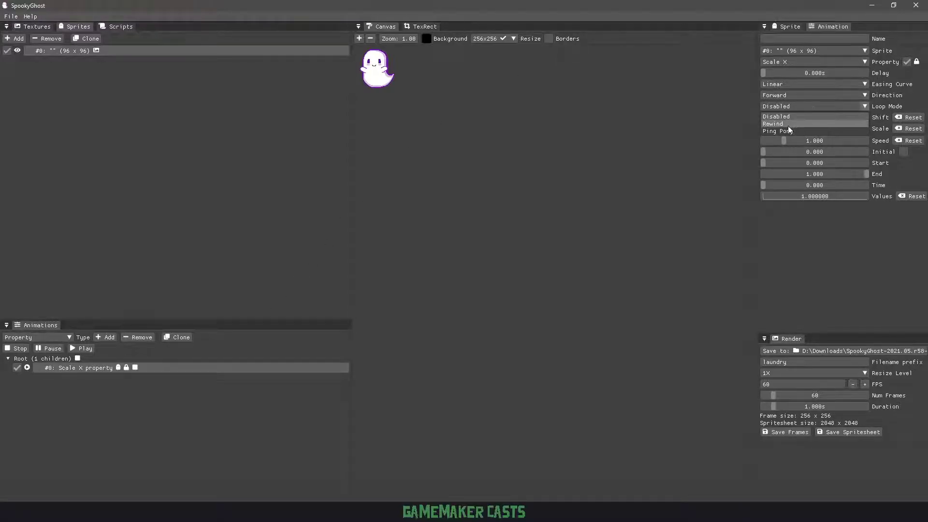
pyautogui.click(773, 124)
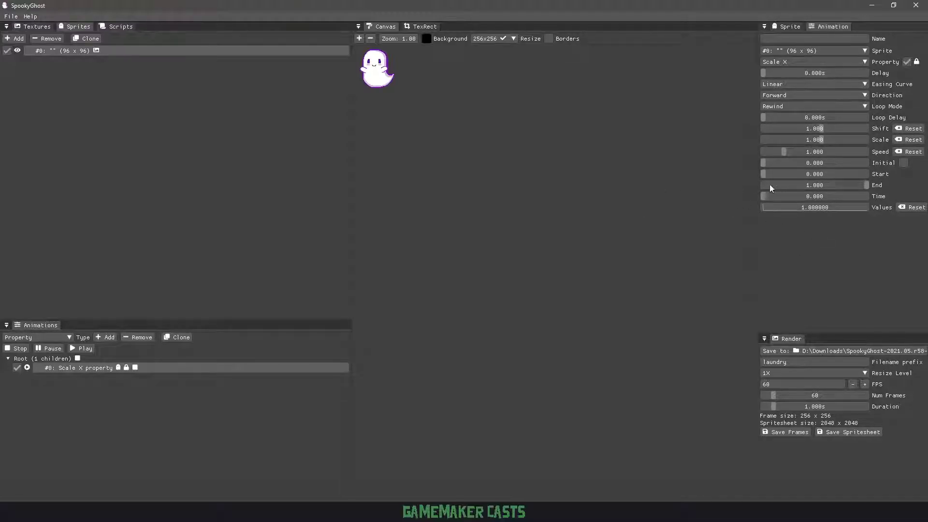
pyautogui.click(788, 103)
pyautogui.click(778, 129)
pyautogui.click(85, 350)
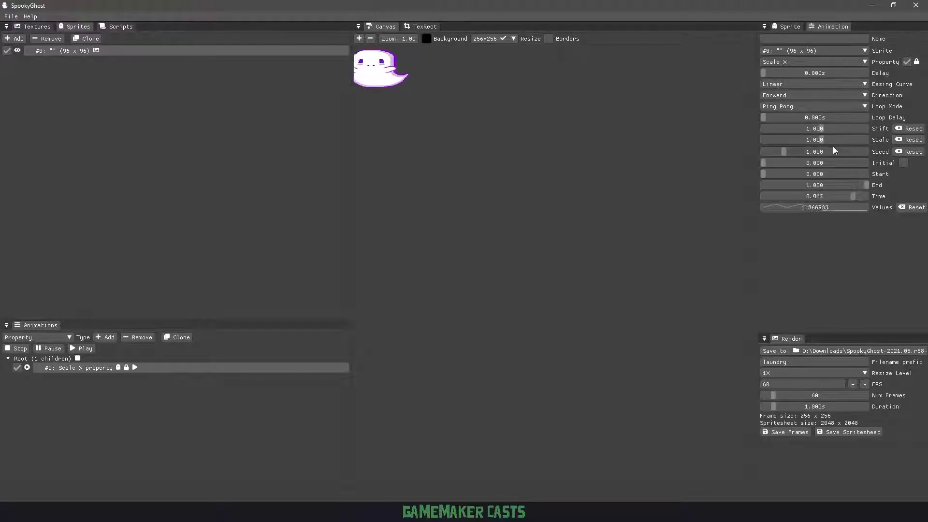
# Step: Reduce the Scale X animation's scale value to 0.224
pyautogui.keyDown('ctrl'); pyautogui.click(819, 140); pyautogui.keyUp('ctrl')
pyautogui.write('0.224')
pyautogui.press('Return')
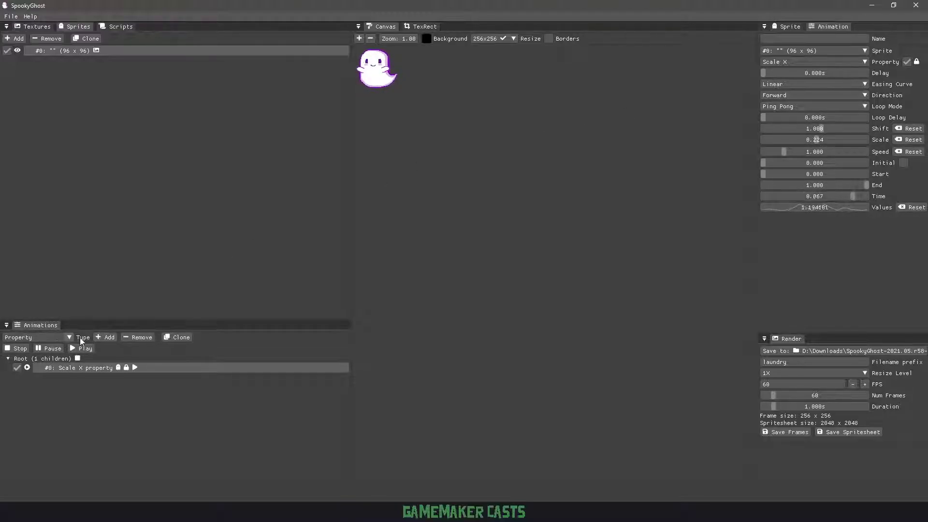
# Step: Add a second Property animation to the ghost sprite and make it animate Scale Y
pyautogui.click(106, 338)
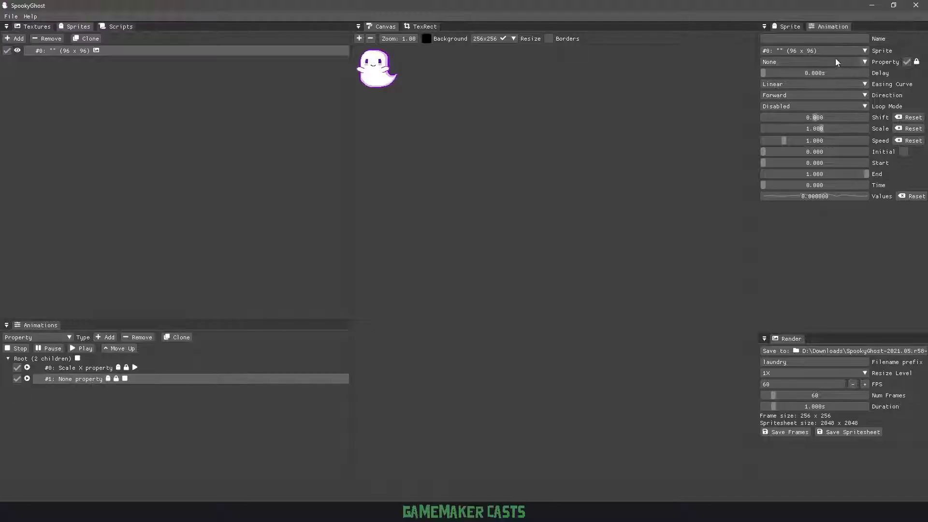
pyautogui.click(816, 63)
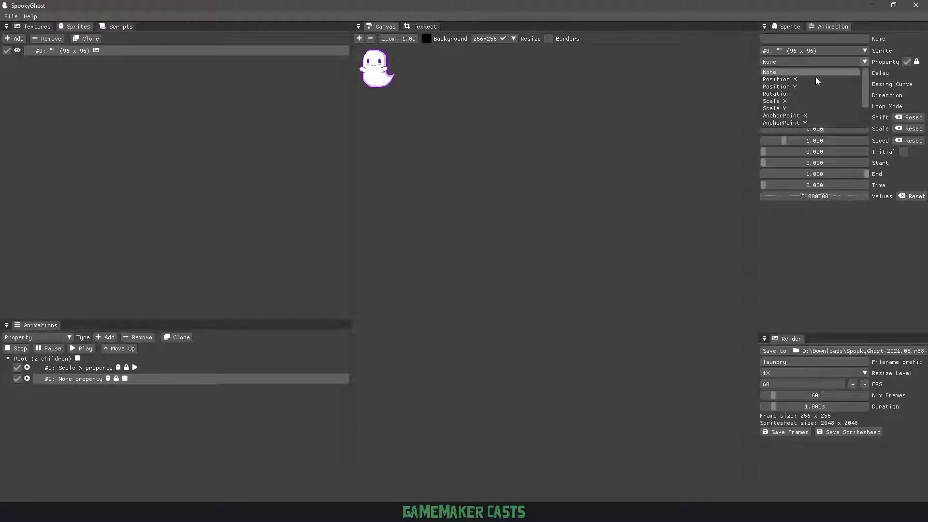
pyautogui.click(804, 107)
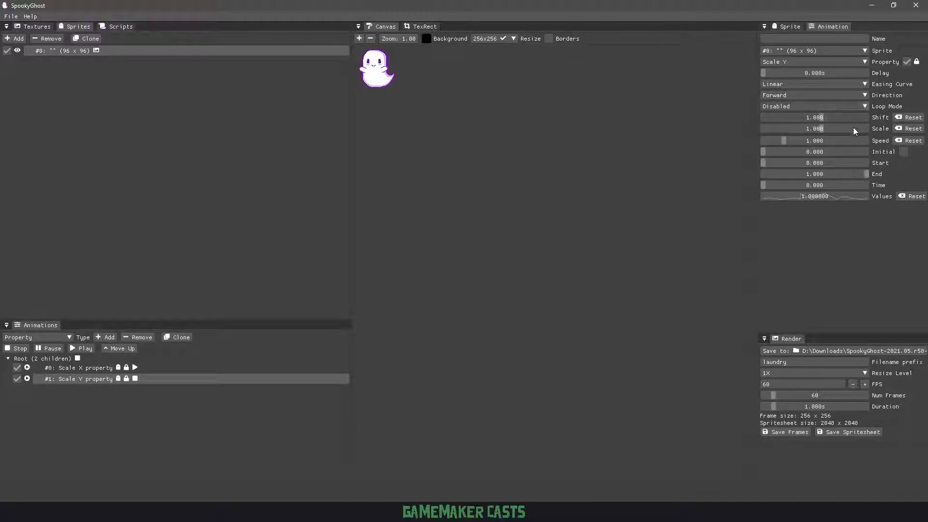
# Step: Set the Scale Y animation's loop mode to Ping Pong and play it
pyautogui.click(784, 106)
pyautogui.click(785, 127)
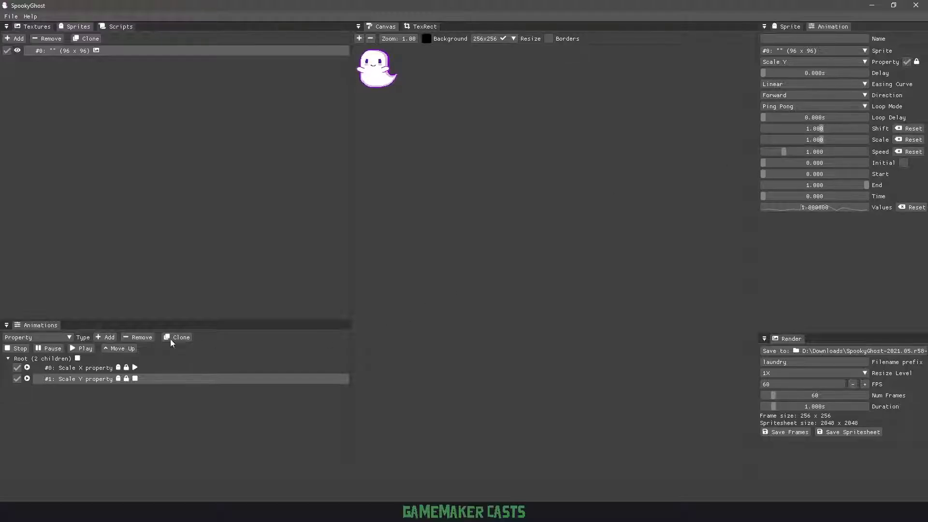
pyautogui.click(82, 348)
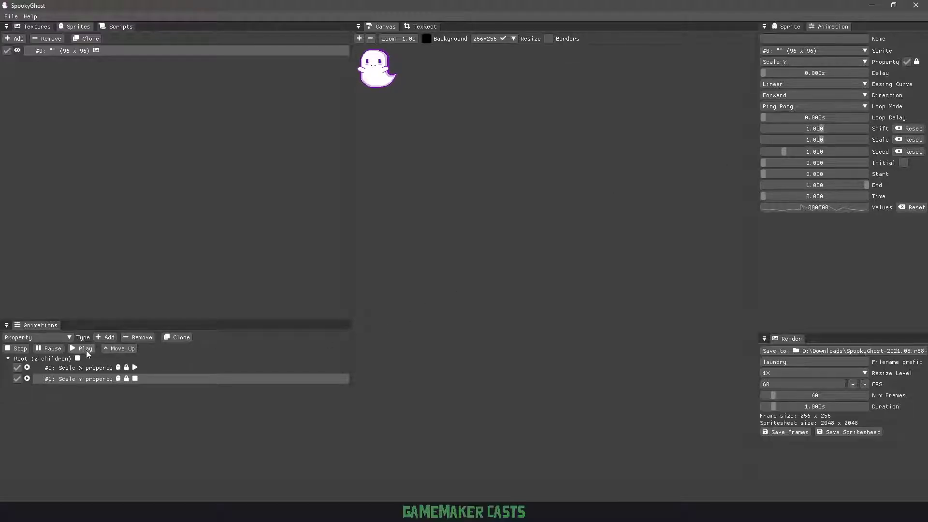
# Step: Reduce the Scale Y animation's scale value to 0.150
pyautogui.click(822, 141)
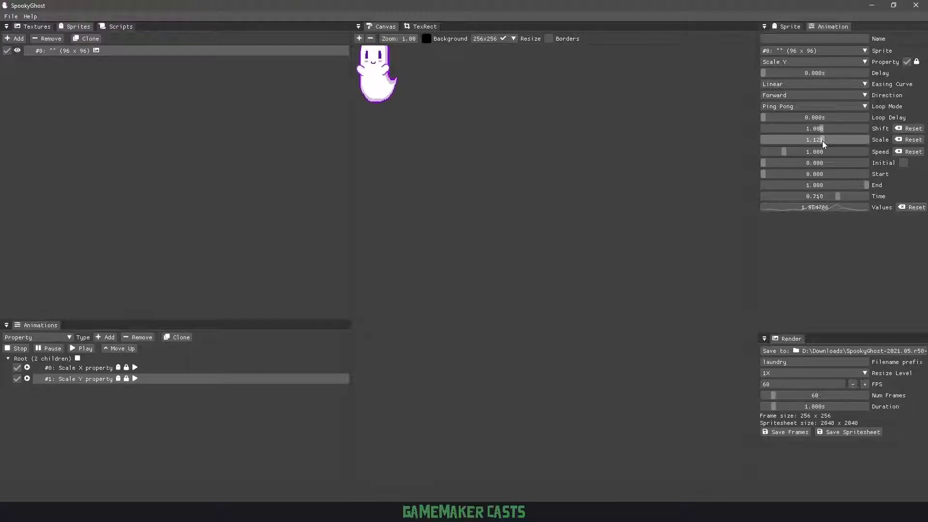
pyautogui.moveTo(822, 141); pyautogui.dragTo(816, 141)
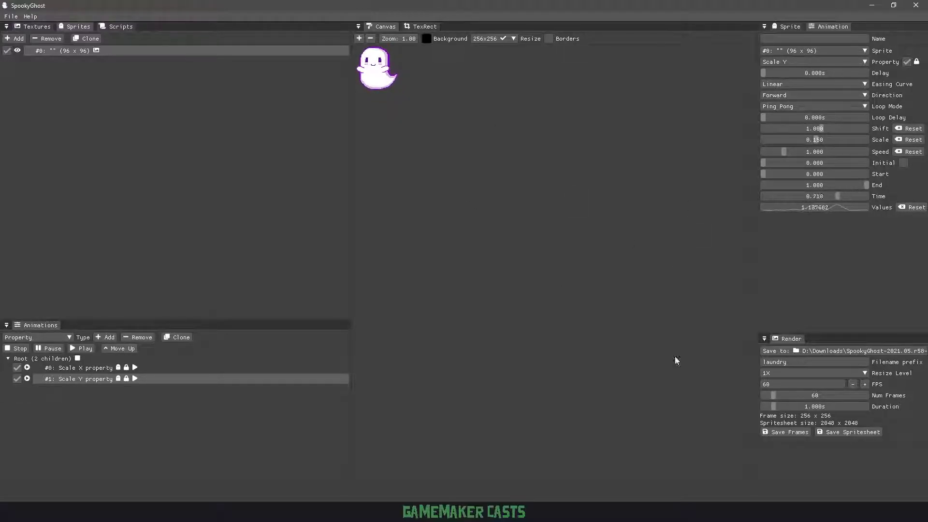
# Step: Set the render filename prefix to ghost-scale and save the animation as a spritesheet
pyautogui.doubleClick(774, 362)
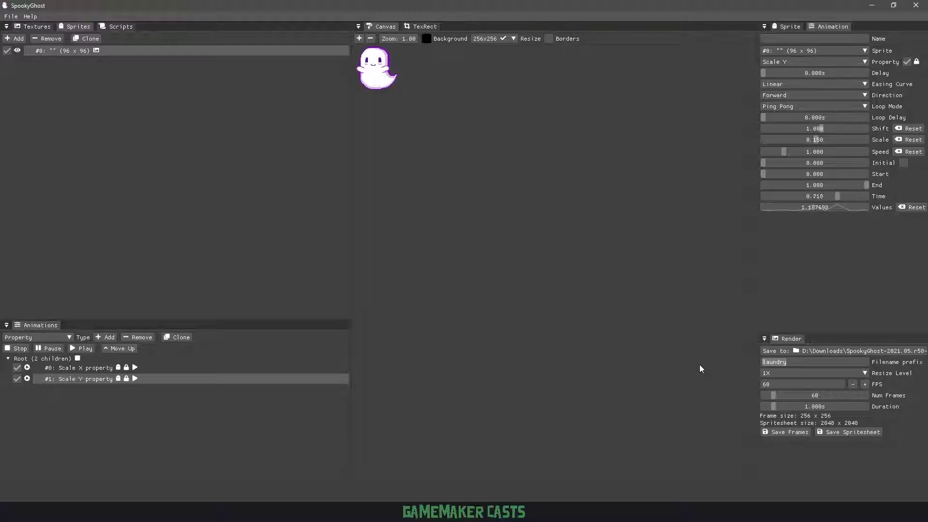
pyautogui.write('ghost-scale')
pyautogui.click(863, 434)
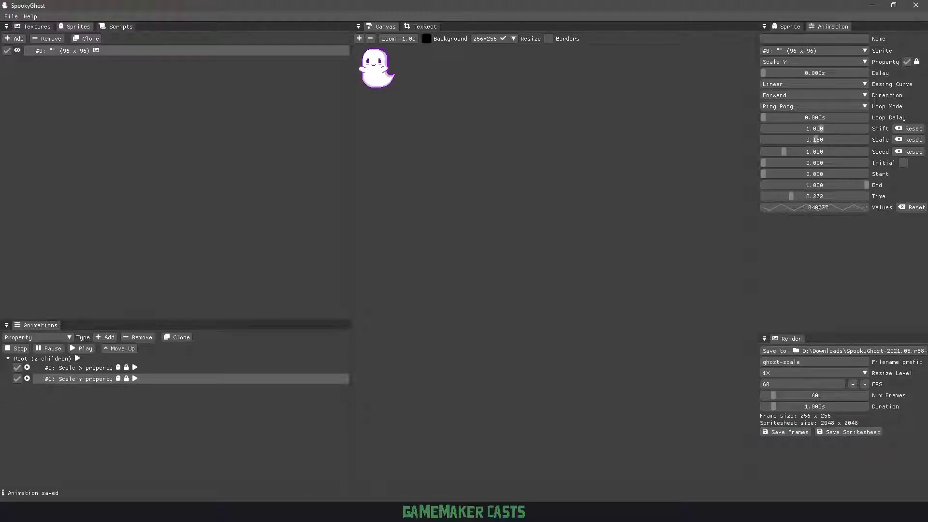
# Step: Switch to File Explorer, view the exported ghost-scale.png in the bin folder, and return to SpookyGhost
pyautogui.click(62, 500)
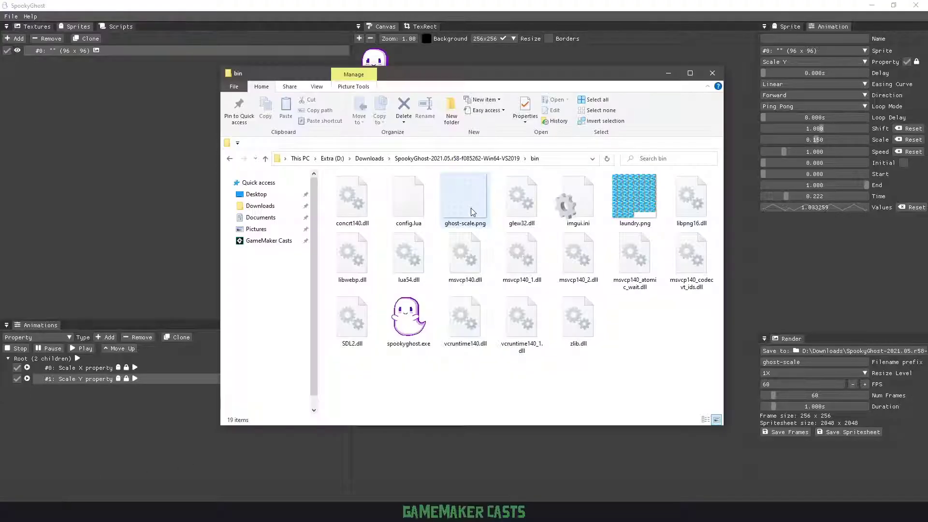
pyautogui.doubleClick(472, 212)
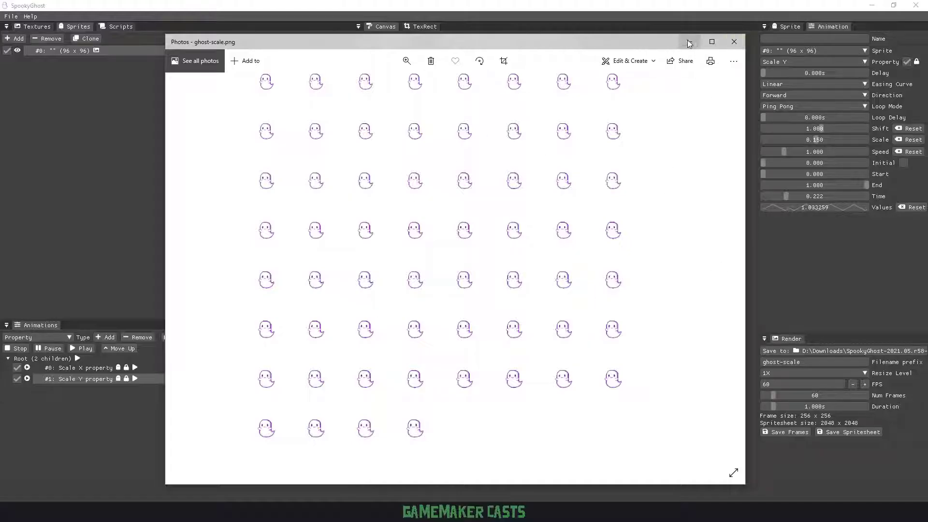
pyautogui.click(736, 42)
pyautogui.click(480, 14)
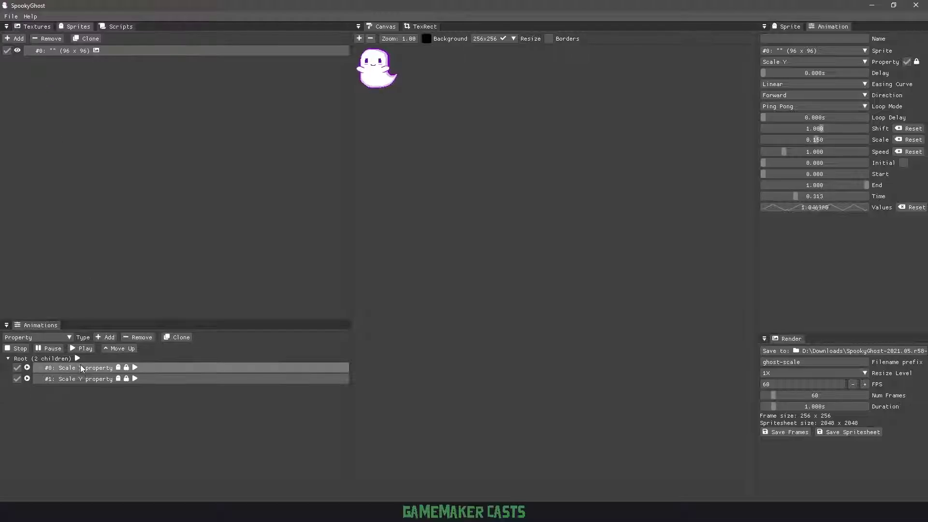
# Step: Remove the Scale X and Scale Y animations and add a Script animation for the ghost sprite
pyautogui.click(141, 339)
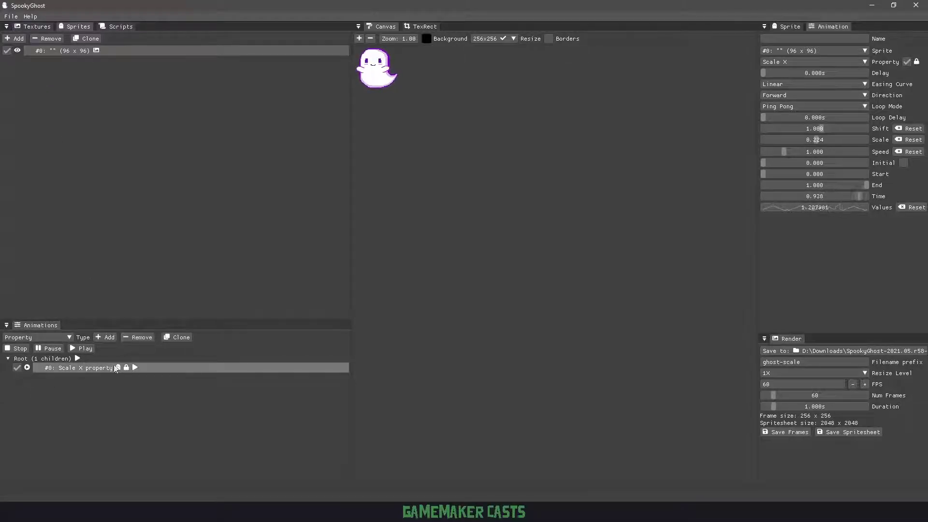
pyautogui.click(129, 338)
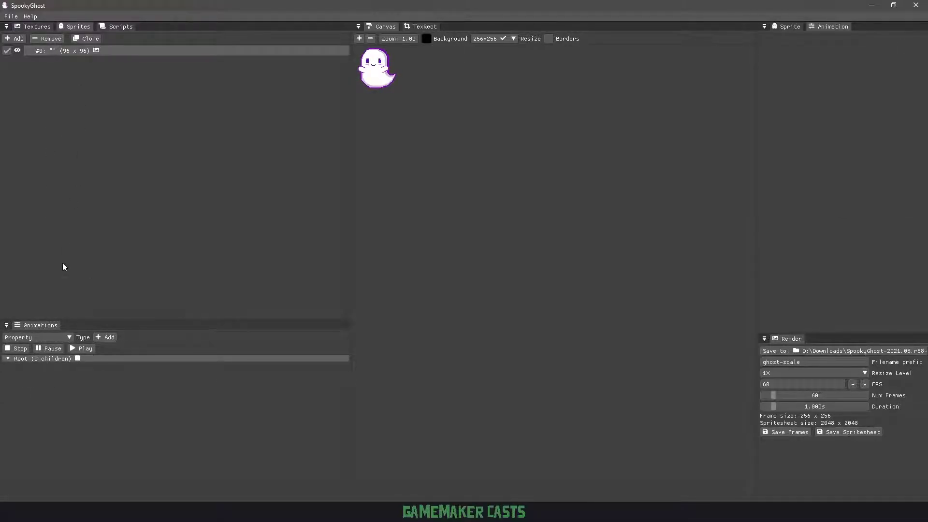
pyautogui.click(57, 338)
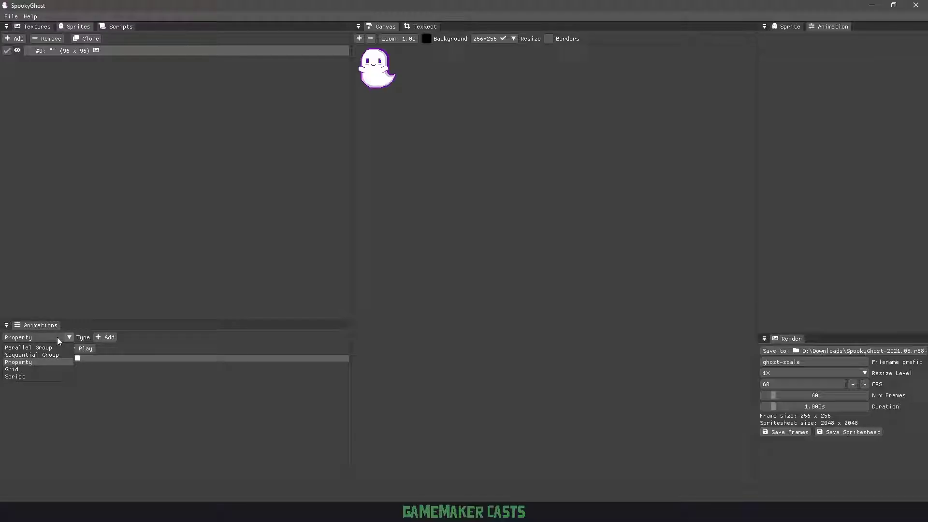
pyautogui.click(51, 376)
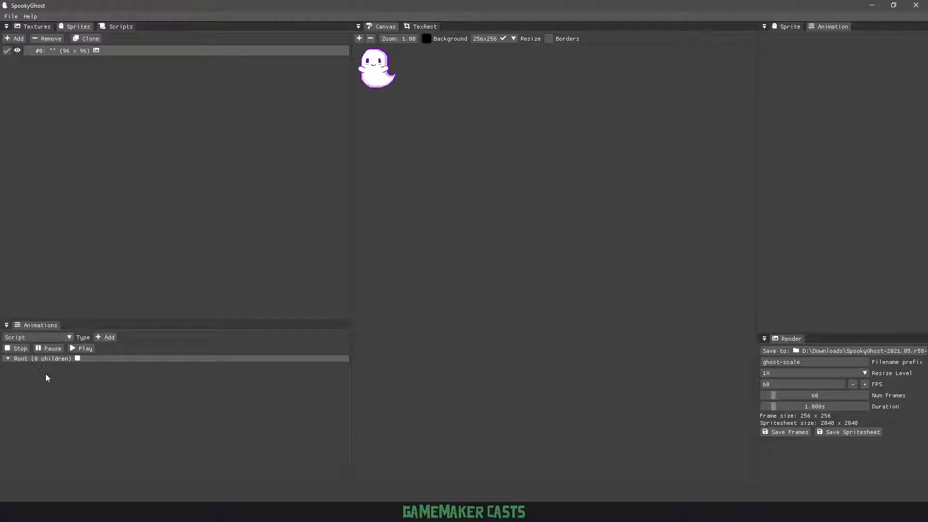
pyautogui.click(102, 337)
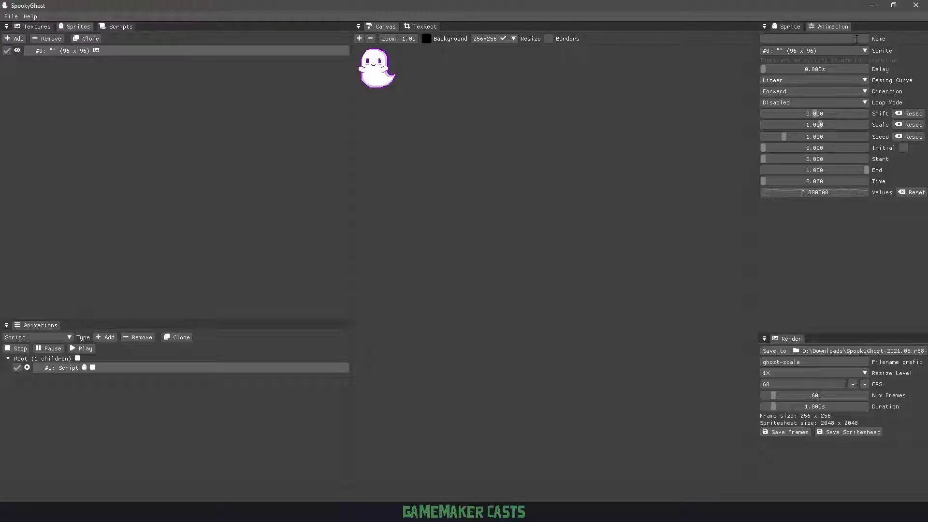
# Step: Load the bundled script skewx.lua for the Script animation
pyautogui.click(116, 26)
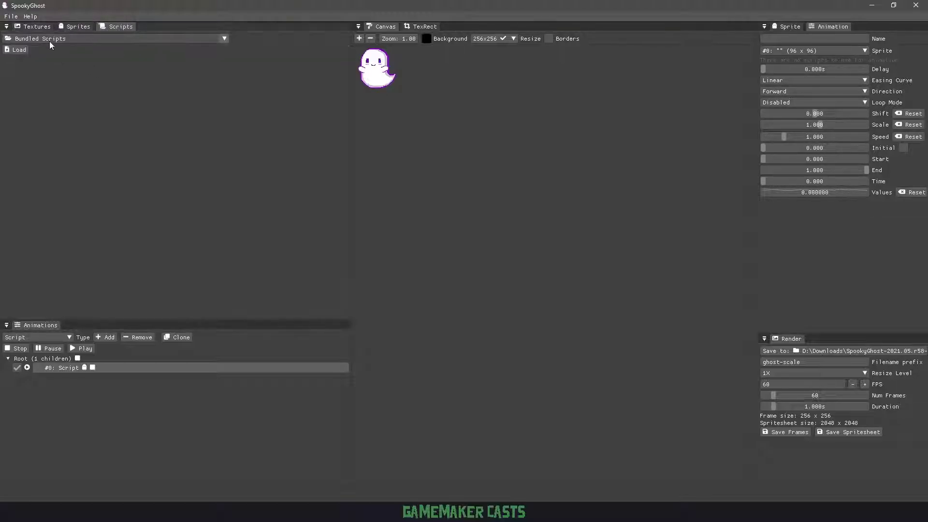
pyautogui.click(20, 49)
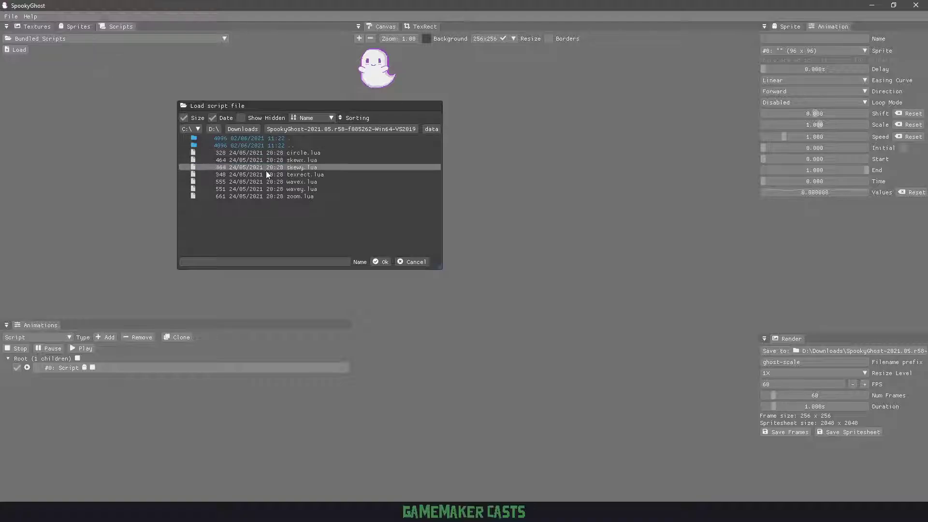
pyautogui.click(408, 263)
pyautogui.click(73, 39)
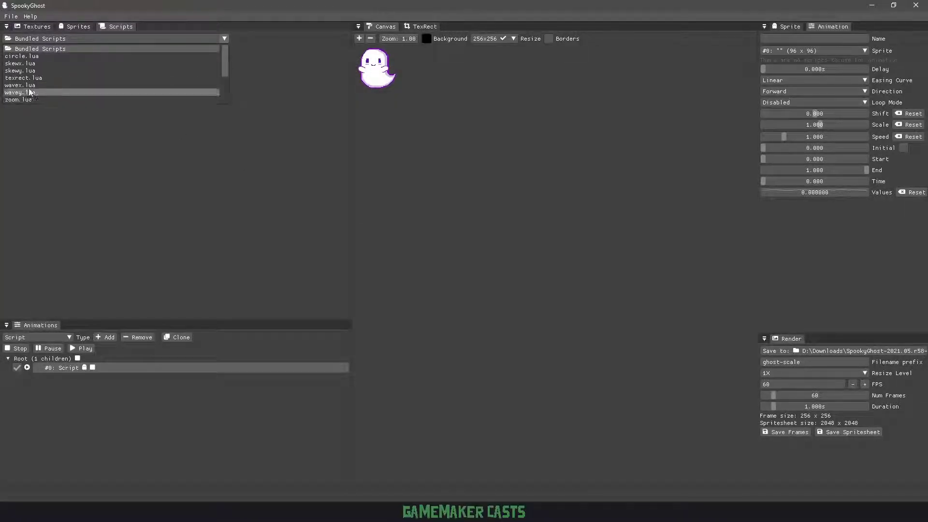
pyautogui.click(37, 63)
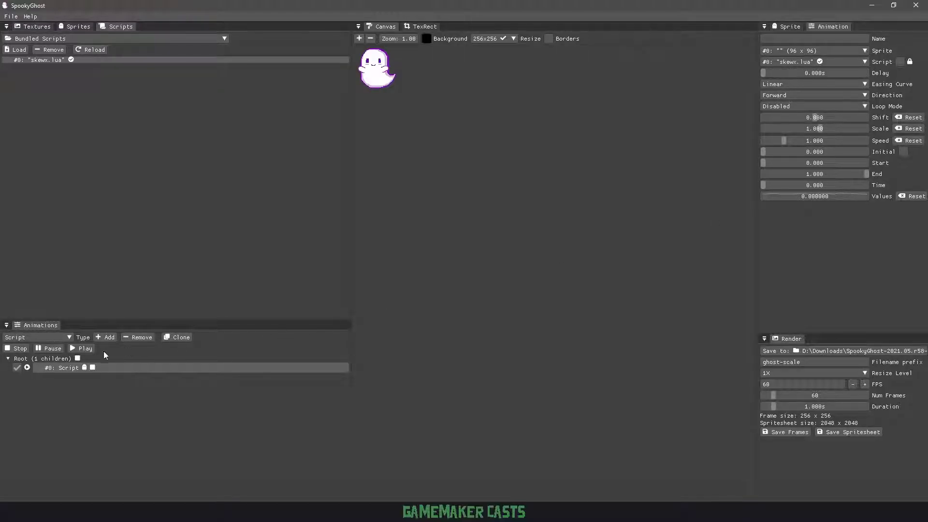
# Step: Set the skewx.lua animation's loop mode to Ping Pong and play it
pyautogui.click(83, 348)
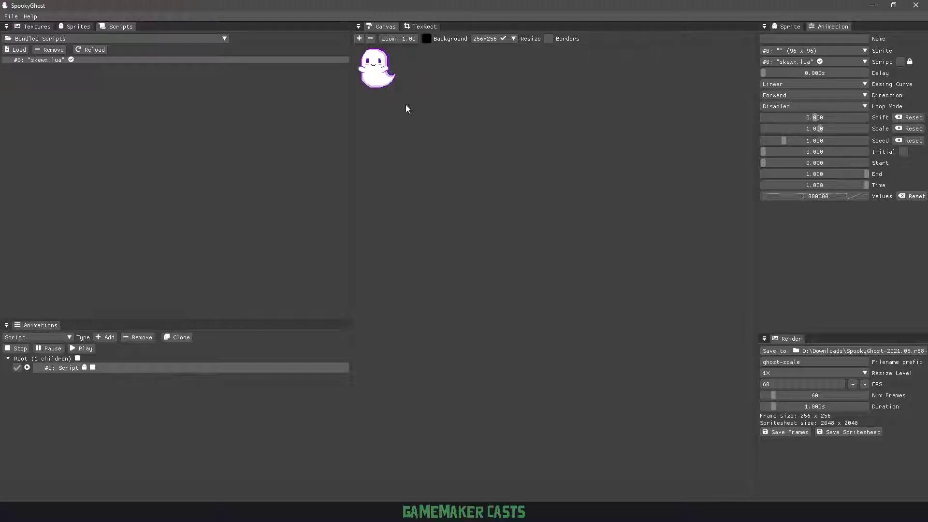
pyautogui.click(797, 104)
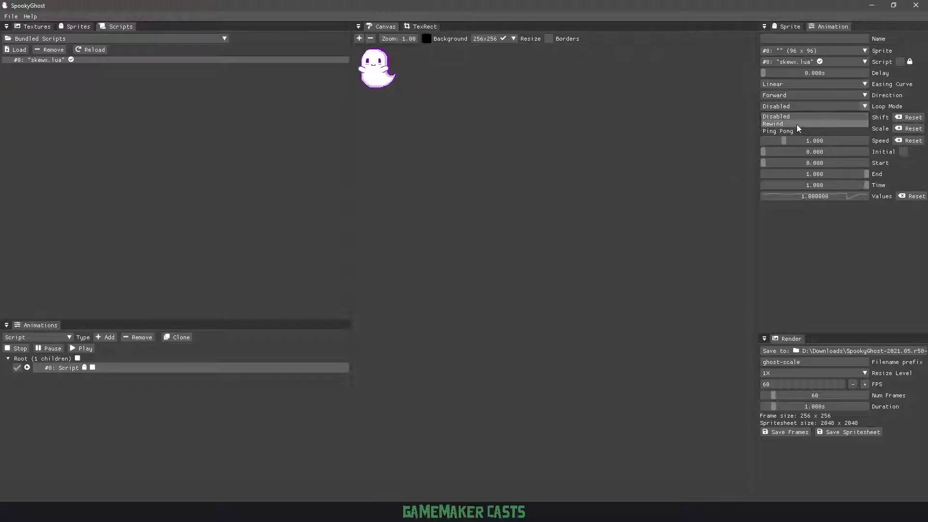
pyautogui.click(797, 131)
pyautogui.click(83, 351)
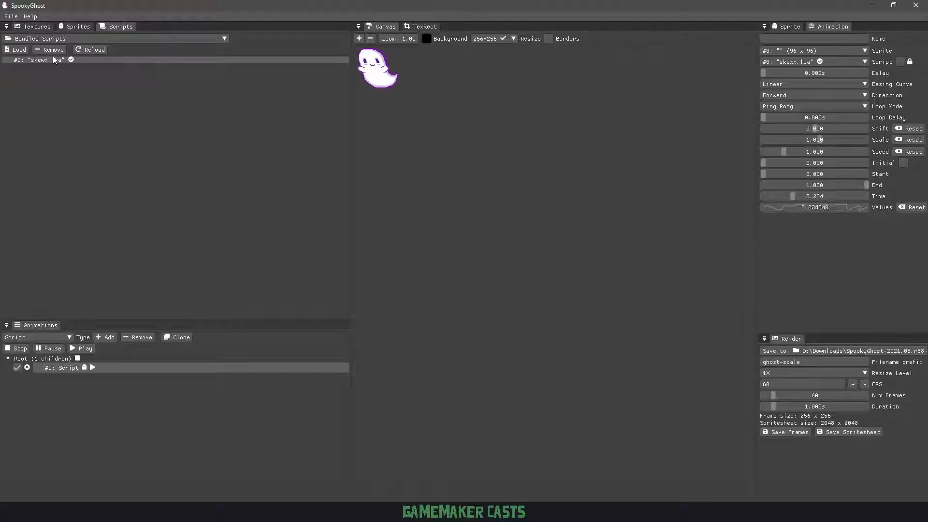
# Step: Load the bundled script zoom.lua and add a second Script animation that uses it
pyautogui.click(85, 41)
pyautogui.scroll(-3, 72, 92)
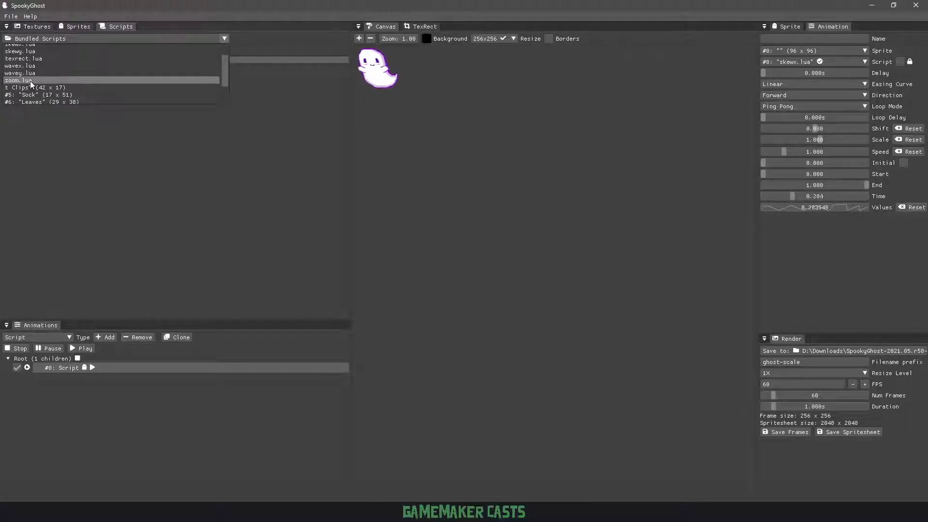
pyautogui.click(33, 80)
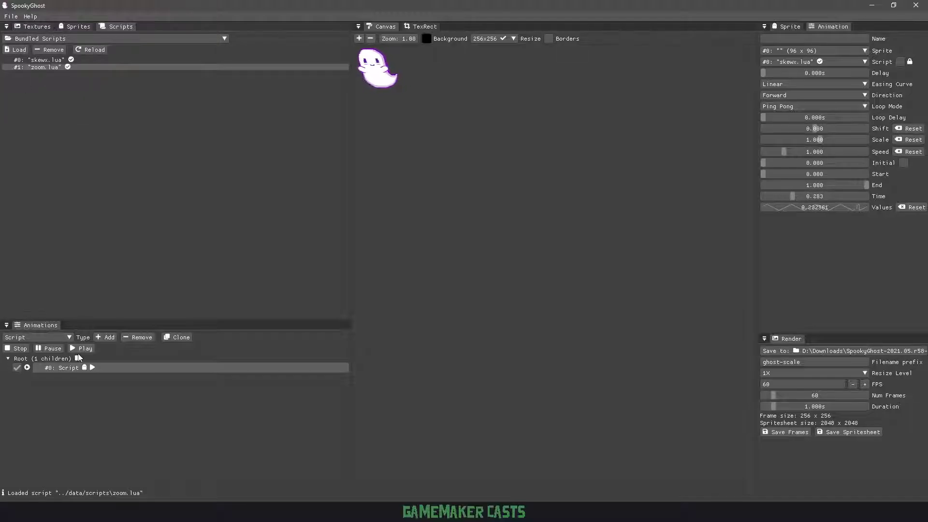
pyautogui.click(109, 337)
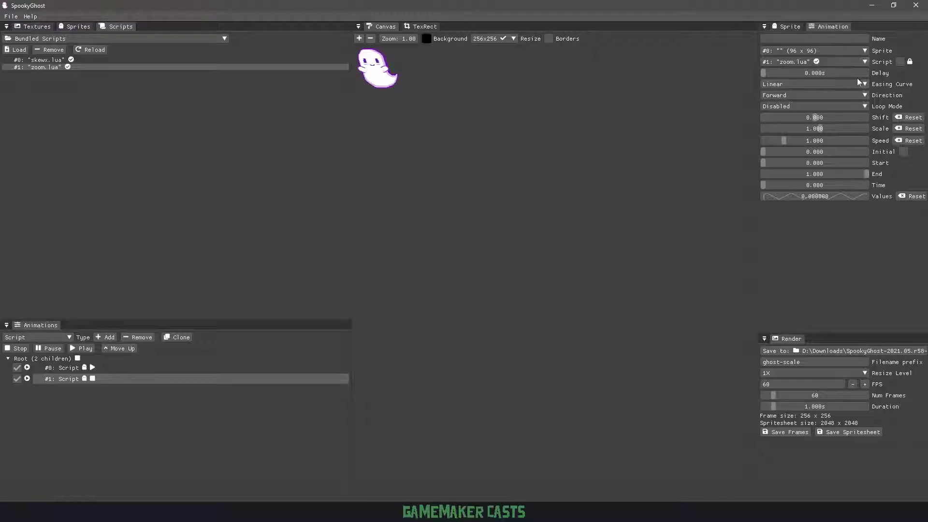
# Step: Set the zoom.lua animation's loop mode to Rewind and play it
pyautogui.click(793, 106)
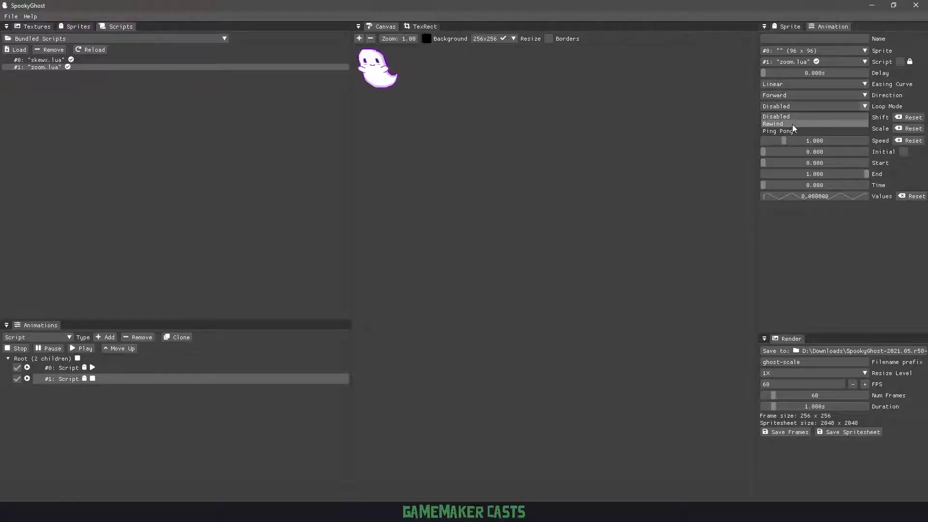
pyautogui.click(792, 123)
pyautogui.click(82, 349)
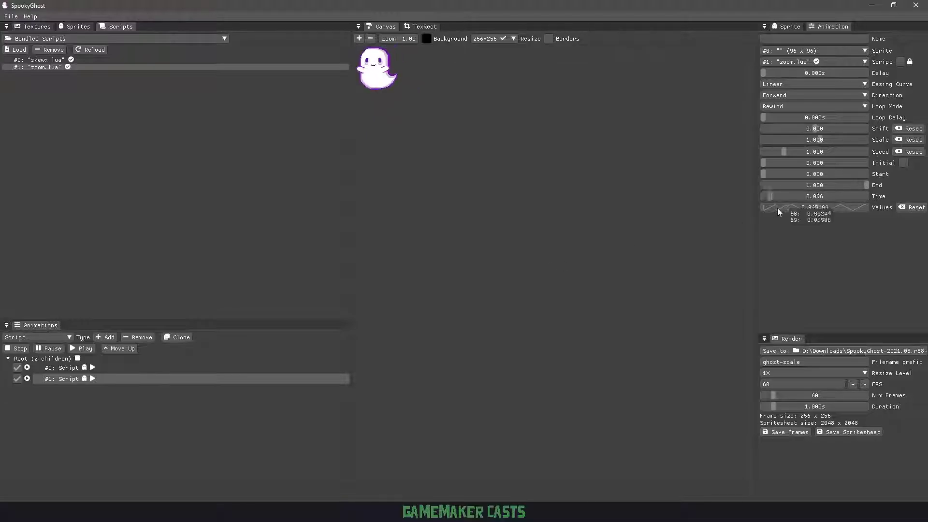
# Step: Stop both script animations, leaving the zoom.lua one selected
pyautogui.click(132, 369)
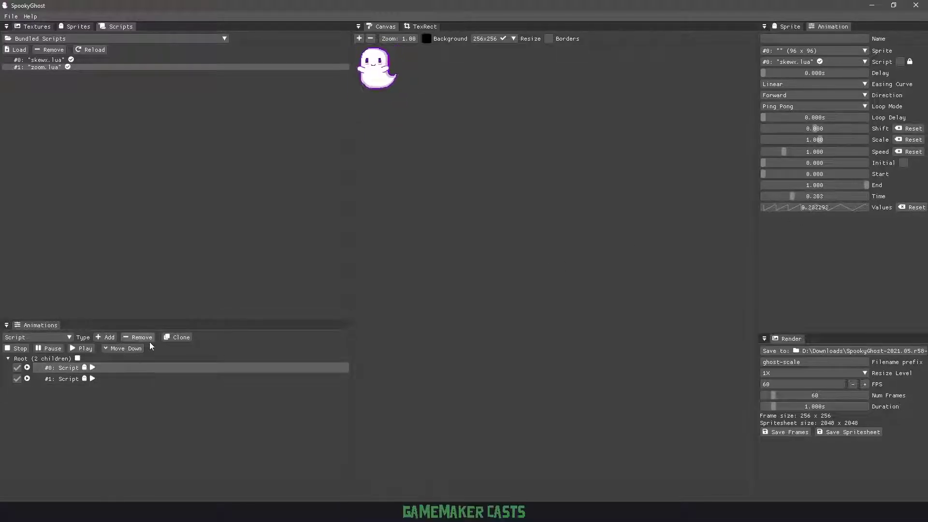
pyautogui.click(20, 348)
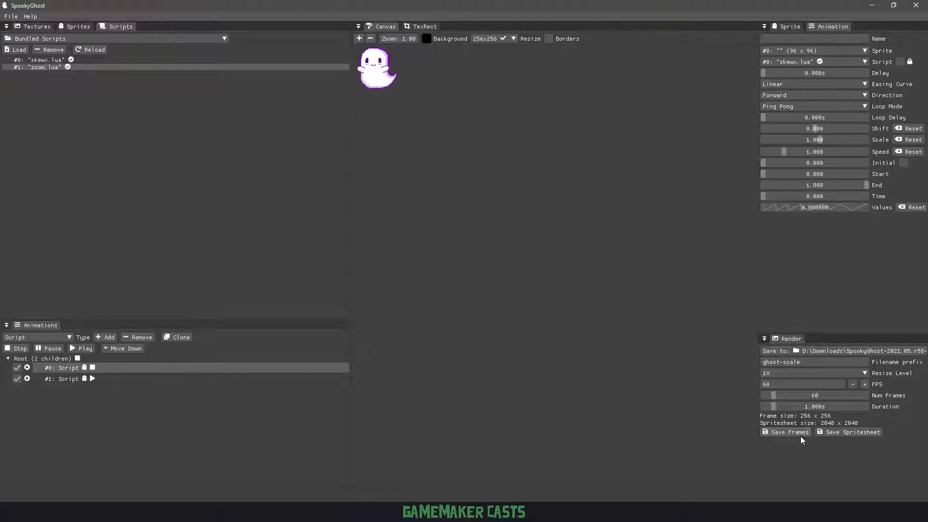
pyautogui.press('Down')
# Step: Review the application's About information and tips, closing each window after viewing it
pyautogui.click(30, 17)
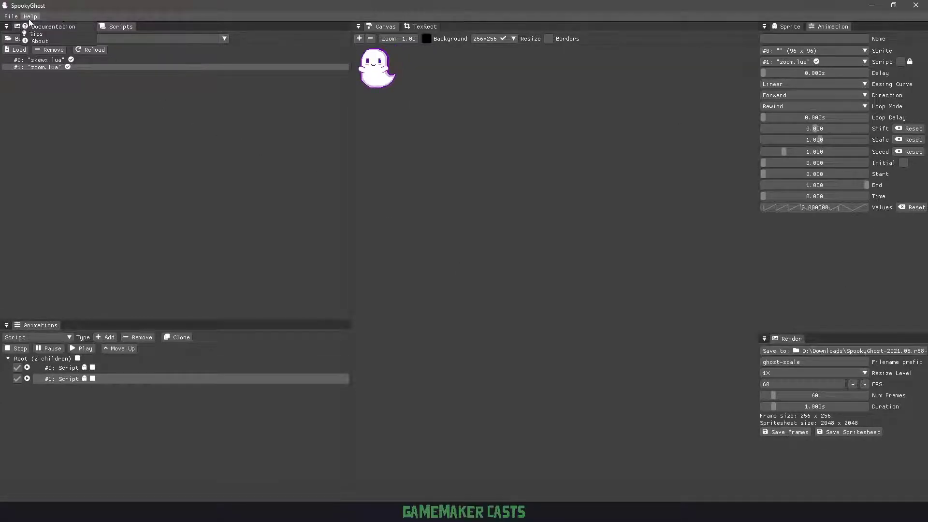
pyautogui.click(27, 17)
pyautogui.click(26, 16)
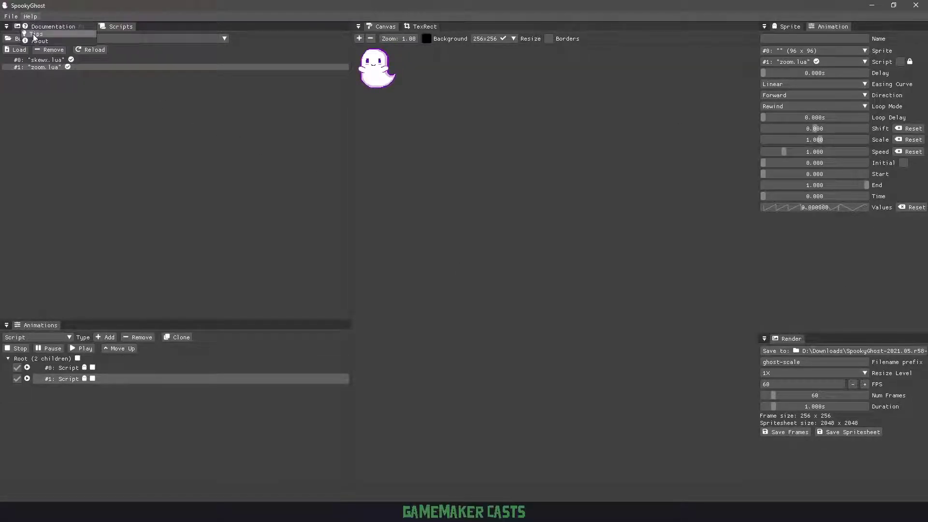
pyautogui.click(37, 39)
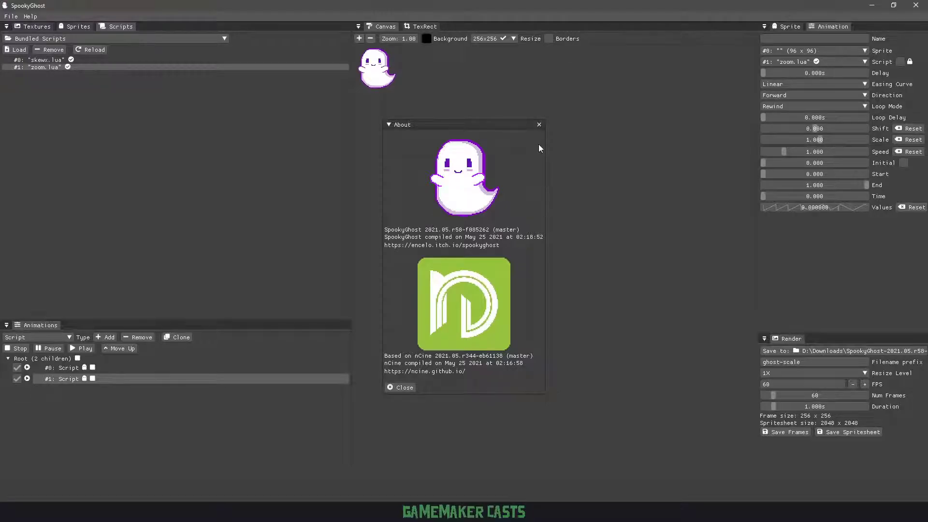
pyautogui.click(539, 125)
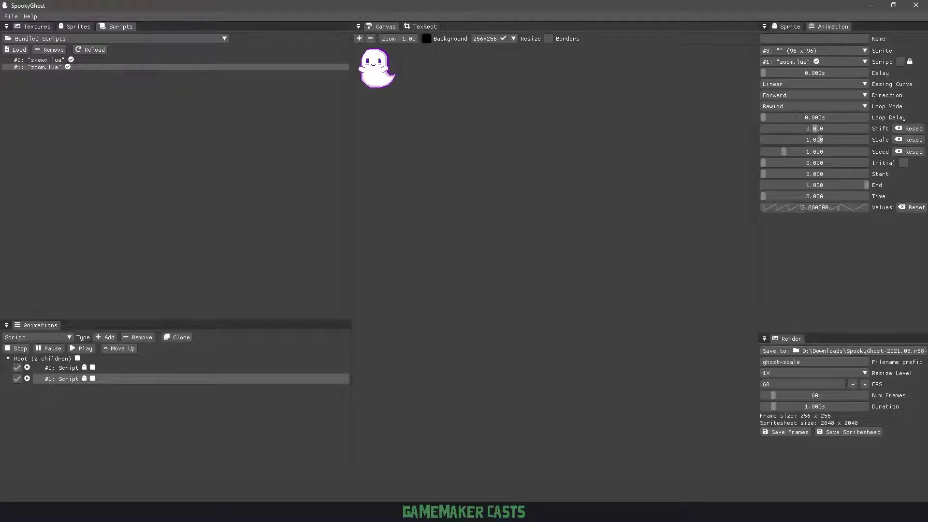
pyautogui.click(30, 16)
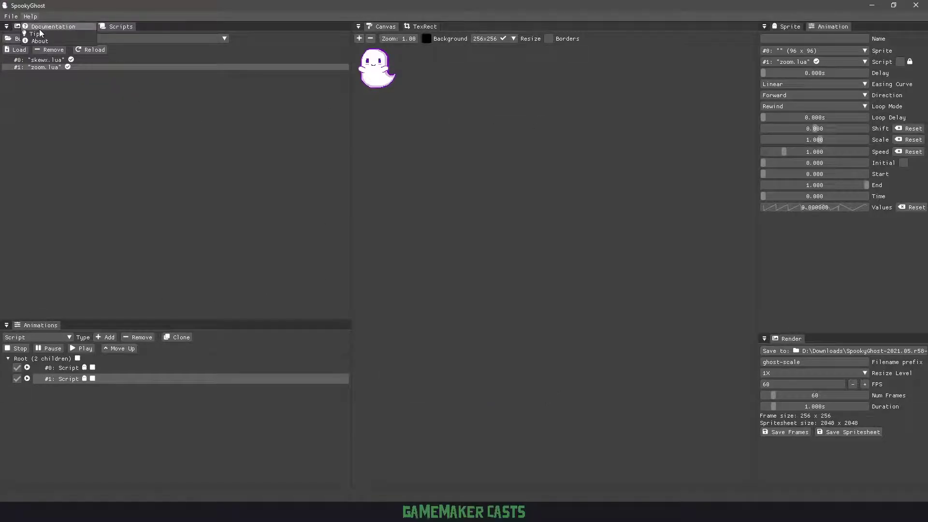
pyautogui.click(42, 46)
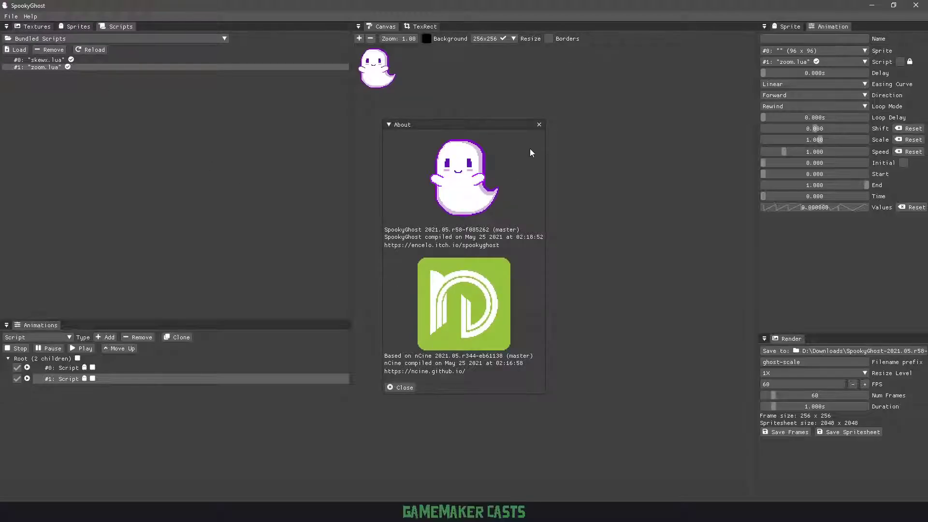
pyautogui.click(540, 125)
pyautogui.click(30, 16)
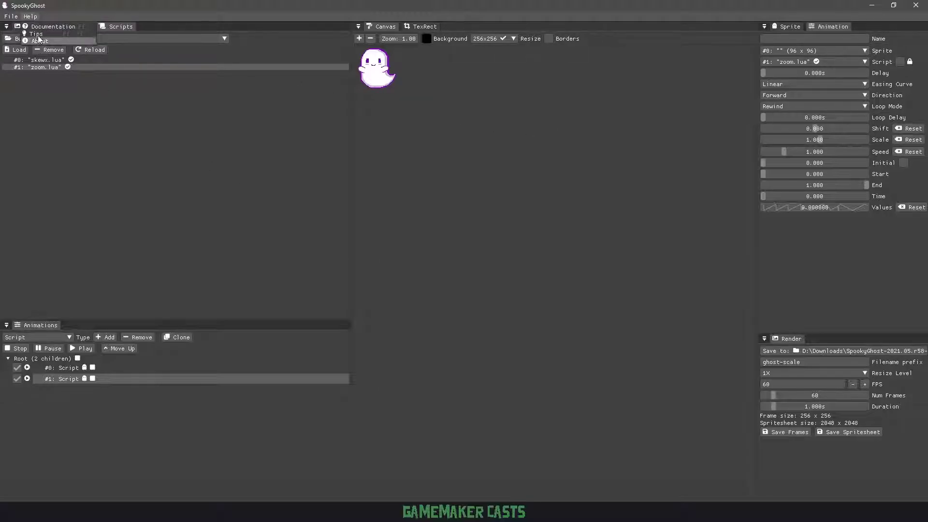
pyautogui.click(36, 34)
pyautogui.click(574, 173)
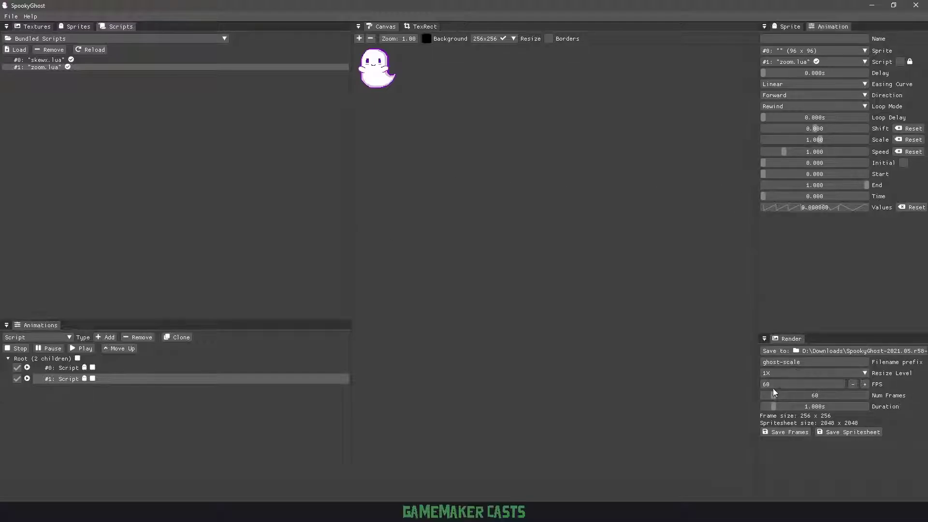
# Step: Set the render frame rate to 120 FPS
pyautogui.moveTo(772, 386); pyautogui.dragTo(735, 388)
pyautogui.write('120')
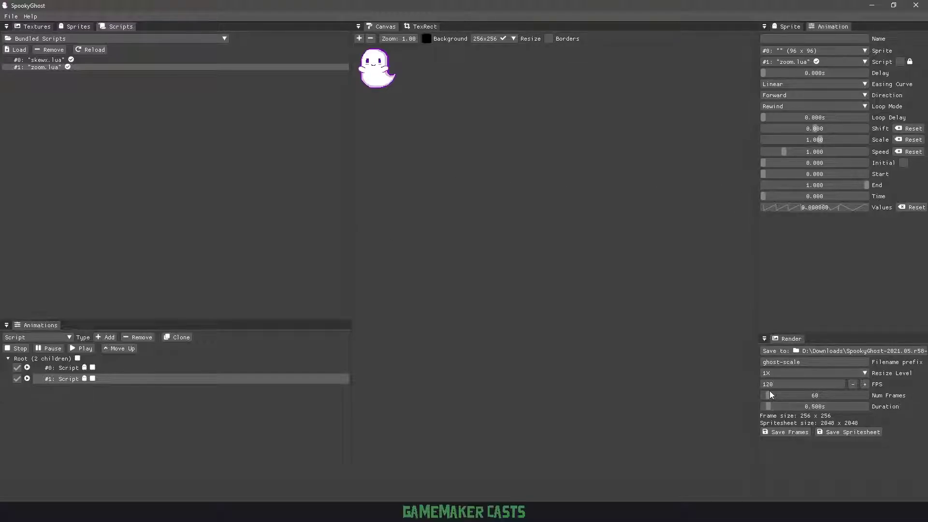
# Step: Set the zoom.lua animation's scale to 0.467 and its speed to 1.846
pyautogui.keyDown('ctrl'); pyautogui.click(818, 141); pyautogui.keyUp('ctrl')
pyautogui.write('0.74')
pyautogui.press('Return')
pyautogui.moveTo(814, 140); pyautogui.dragTo(793, 150)
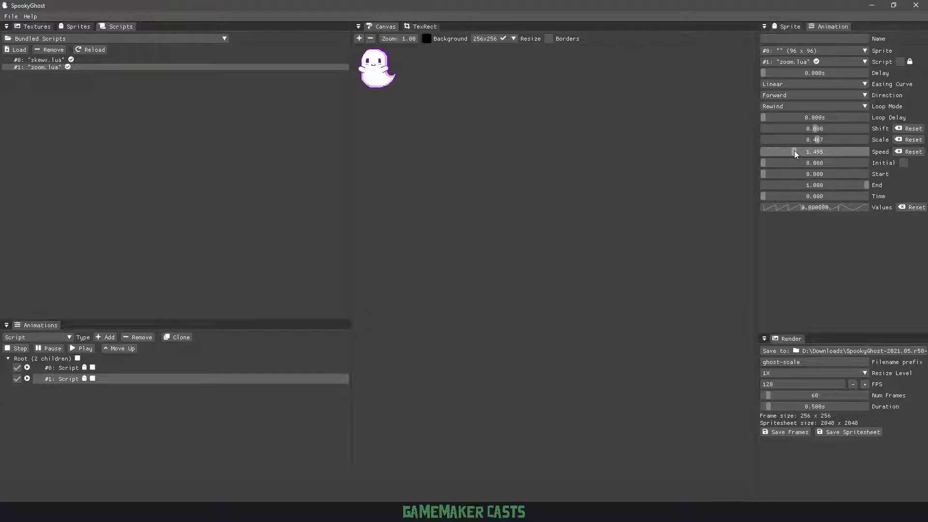
pyautogui.moveTo(794, 153); pyautogui.dragTo(794, 153)
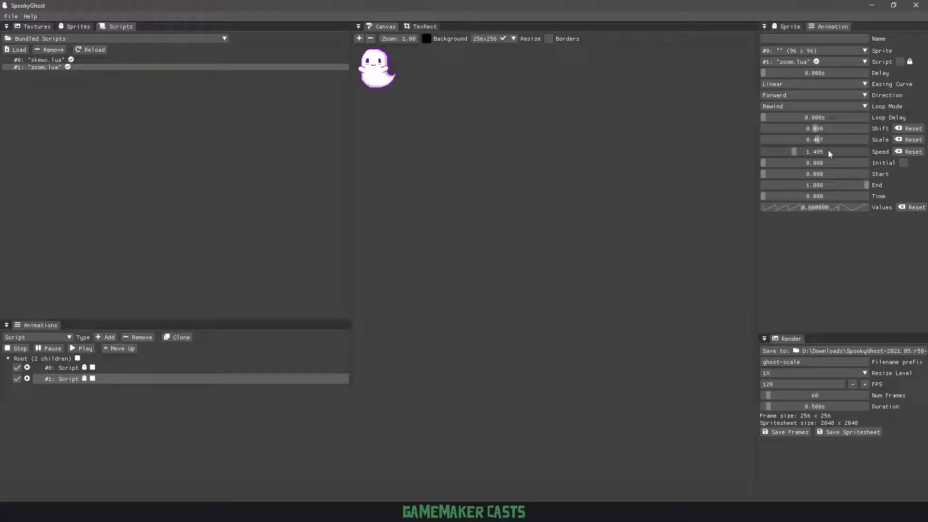
pyautogui.click(801, 152)
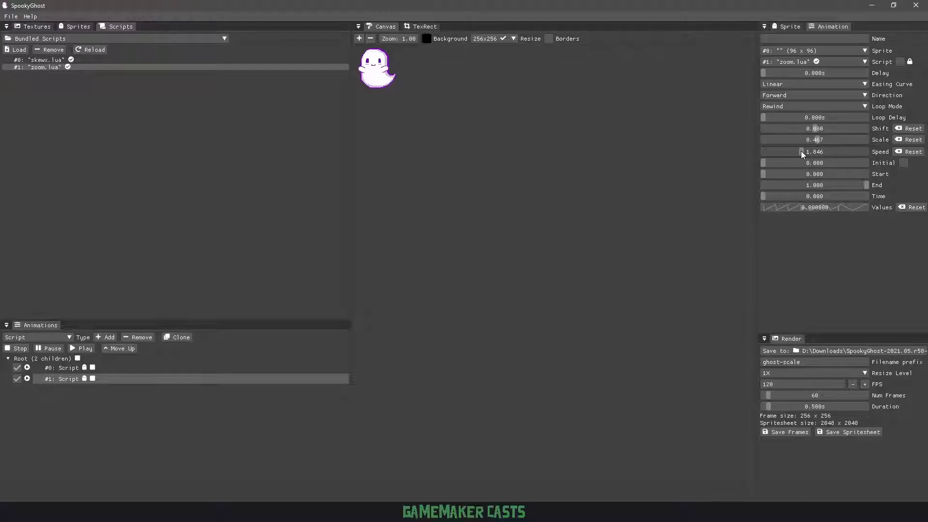